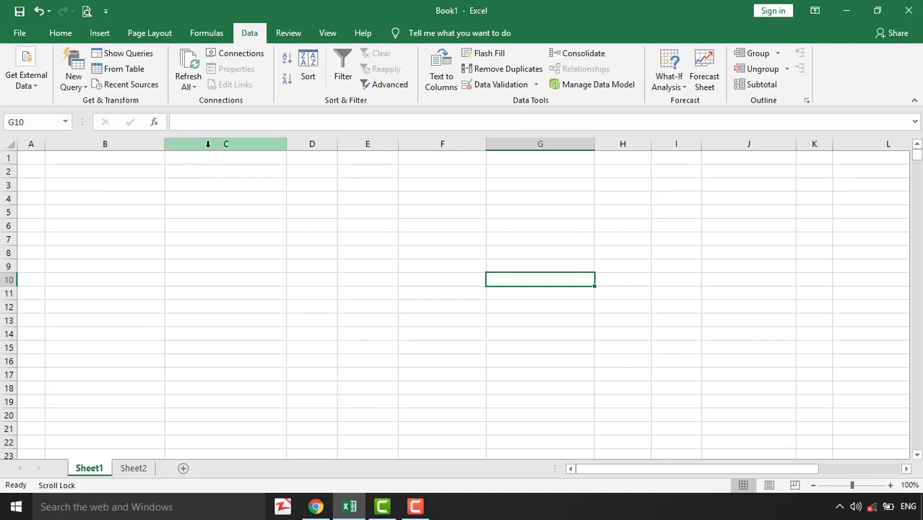
- Show the Get External Data import options: From Access, From Web, From Text, From Other Sources, Existing Connections
left_click(189, 196)
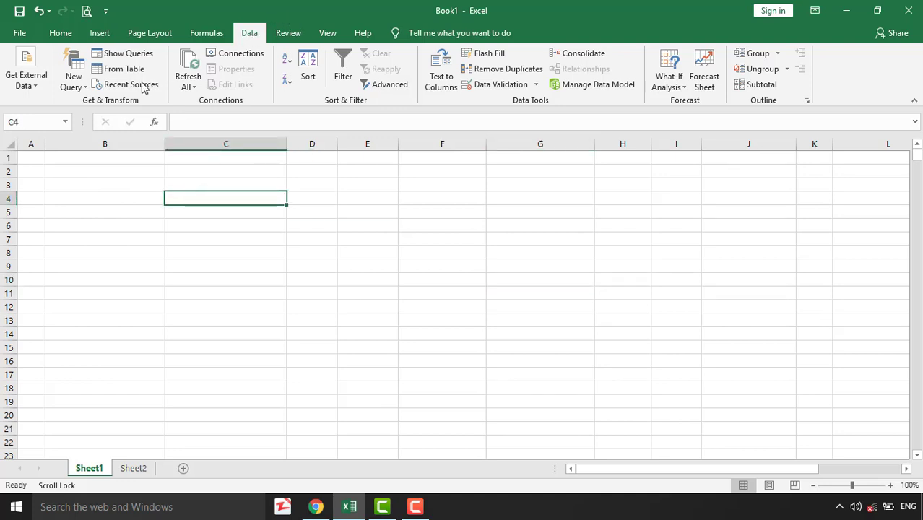
left_click_drag(76, 195, 67, 189)
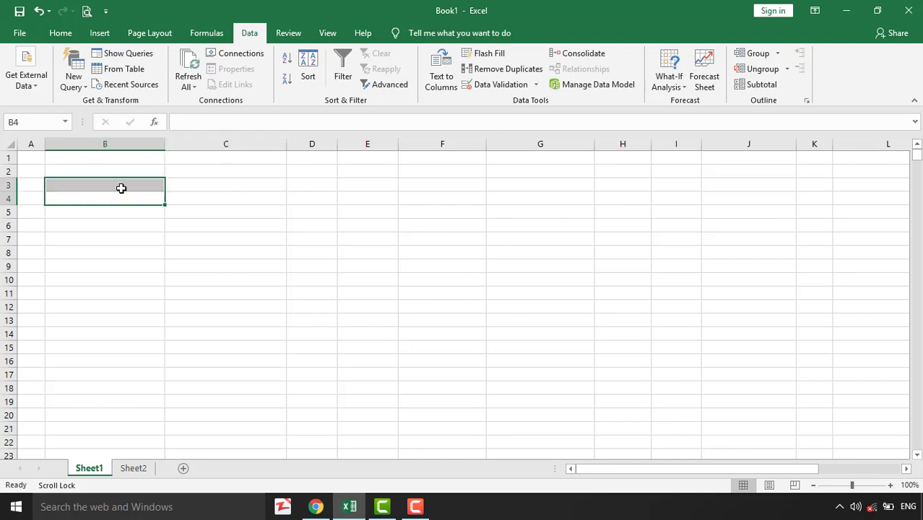
left_click(33, 156)
left_click(32, 92)
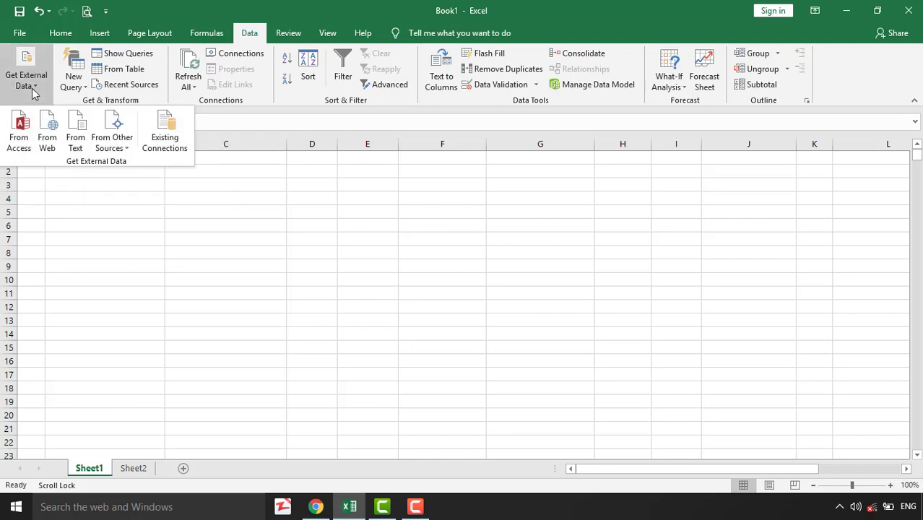
- Select cell B4 as the import location and choose importing from Access
left_click(158, 256)
left_click(156, 244)
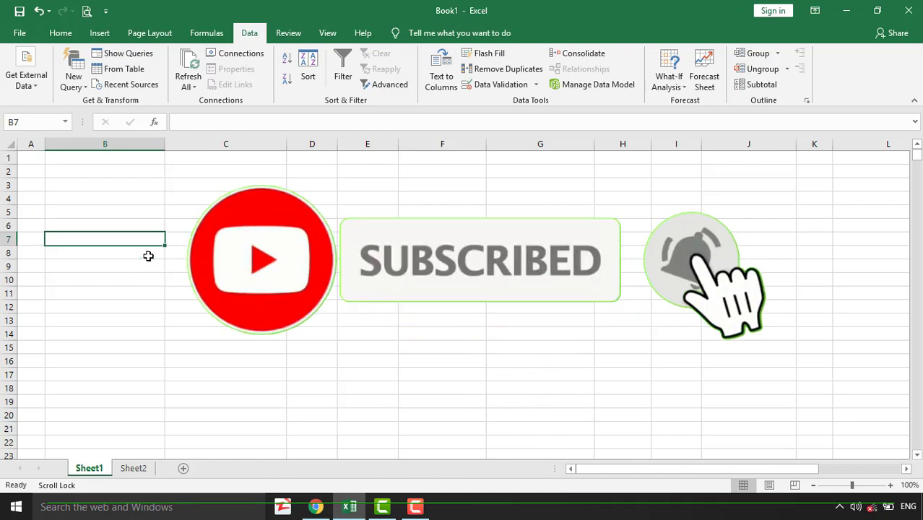
left_click(156, 203)
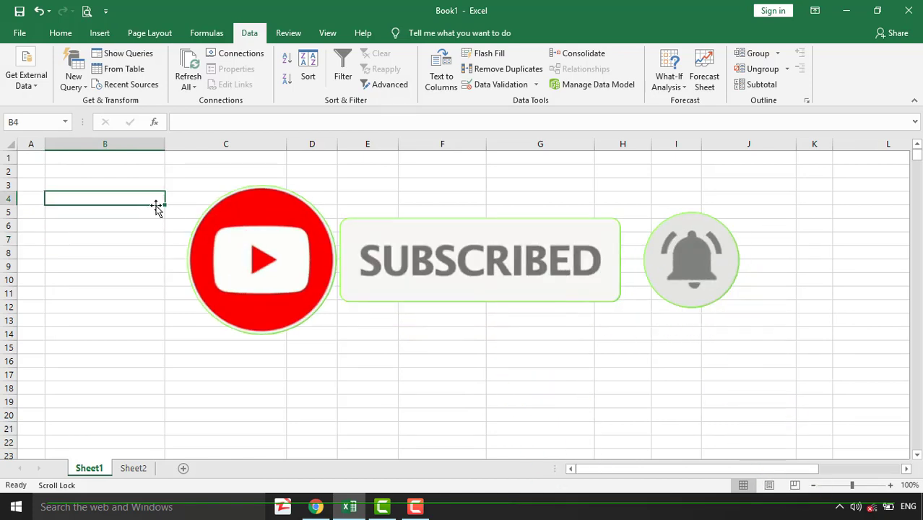
left_click(27, 81)
left_click(19, 137)
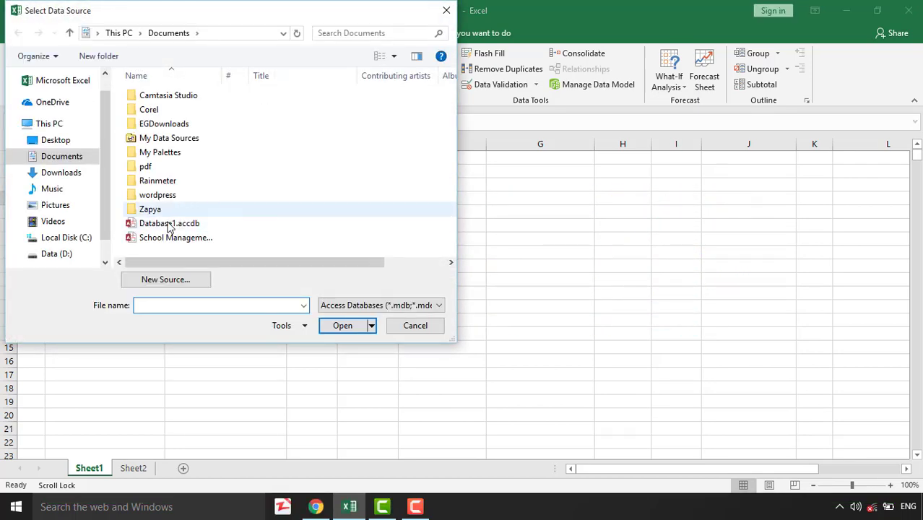
- Import Database1.accdb as a table placed at $B$4
left_click(173, 225)
left_click(183, 239)
left_click(180, 225)
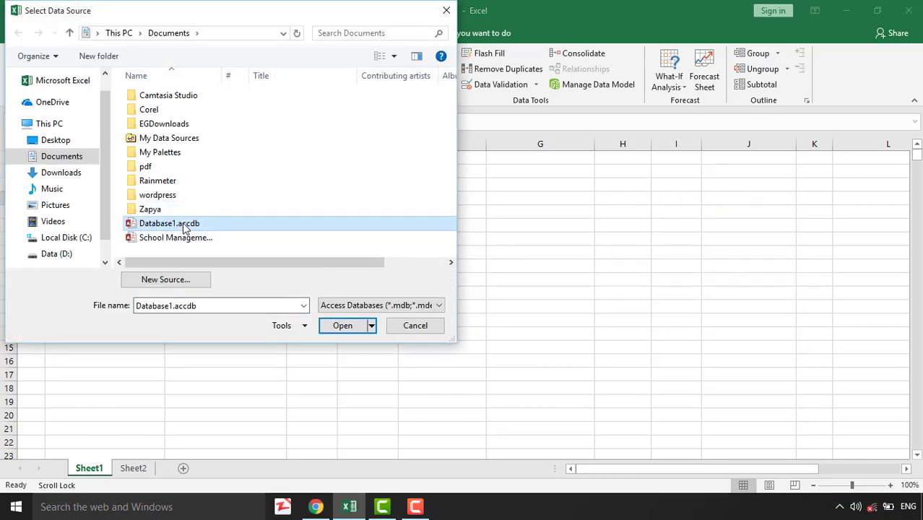
left_click(337, 326)
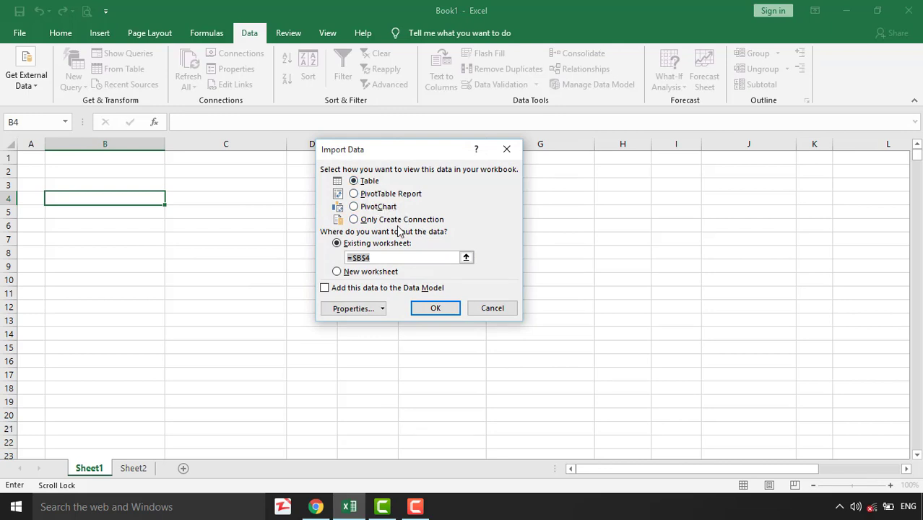
left_click(435, 309)
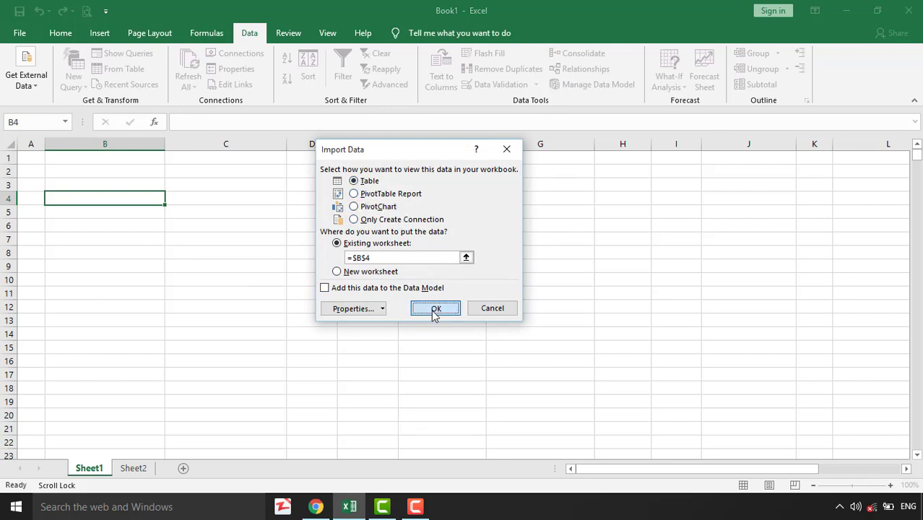
left_click(147, 225)
- Select cell F9, outside the imported table, as the next import location
left_click(99, 212)
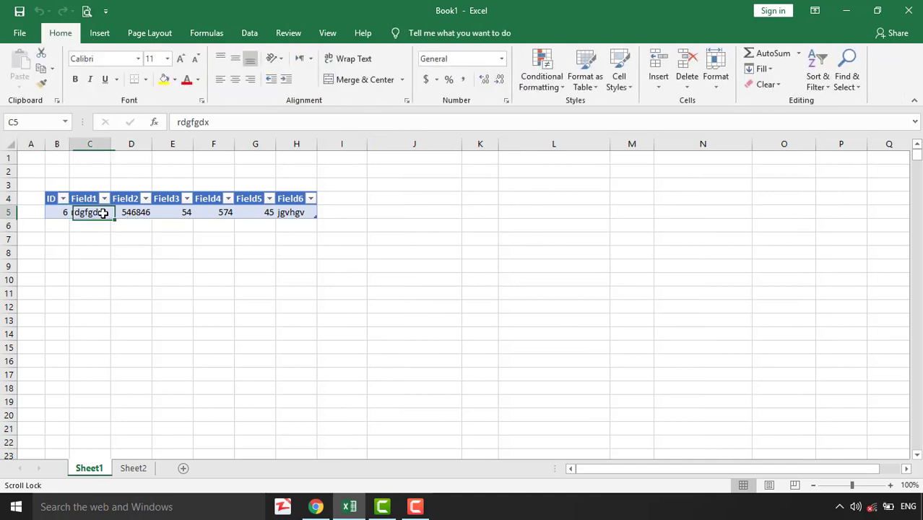
left_click(196, 212)
left_click(297, 223)
left_click(205, 261)
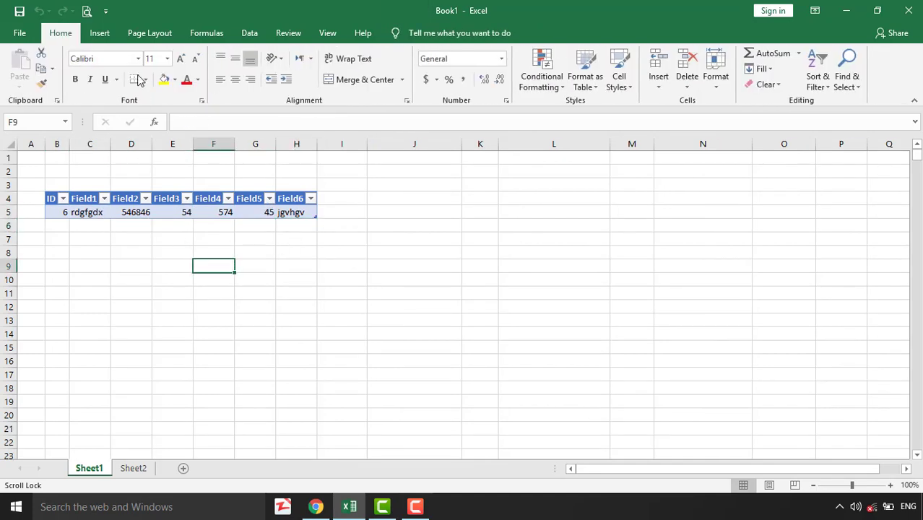
- Browse From Other Sources, then bring up the Existing Connections list
left_click(250, 33)
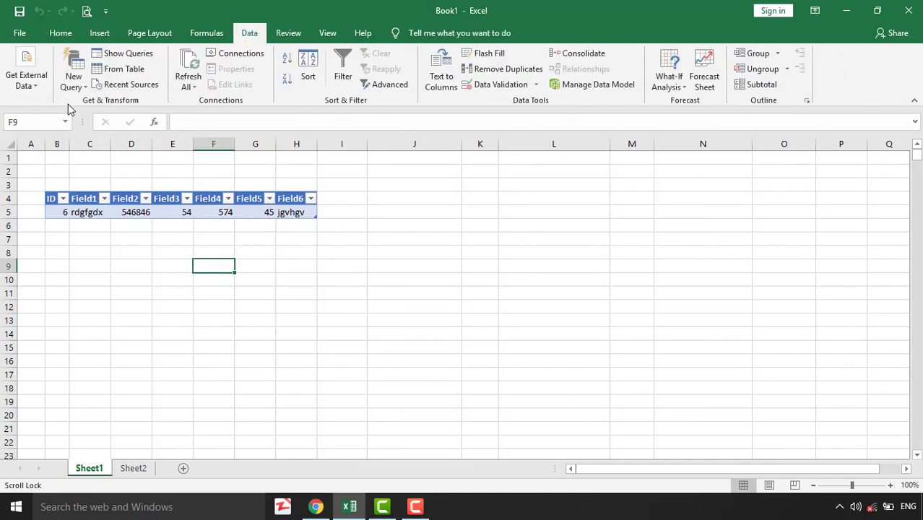
left_click(26, 78)
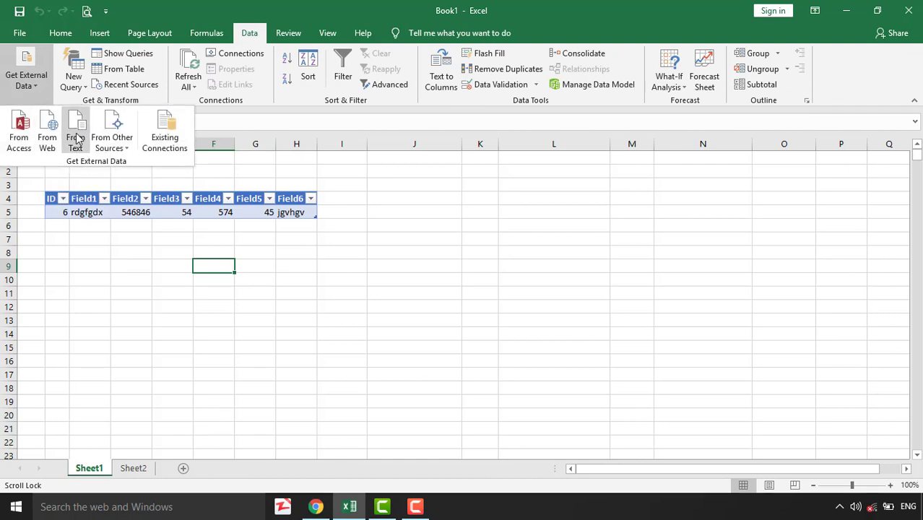
left_click(117, 147)
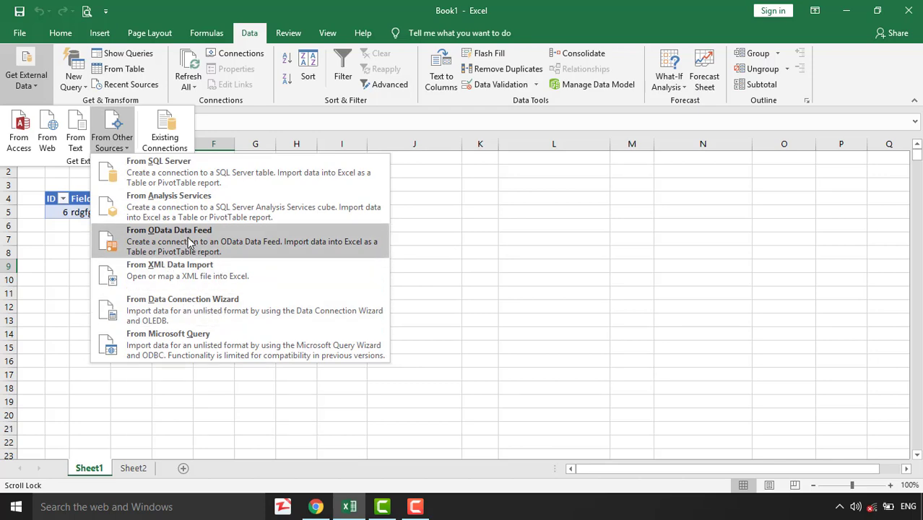
left_click(125, 148)
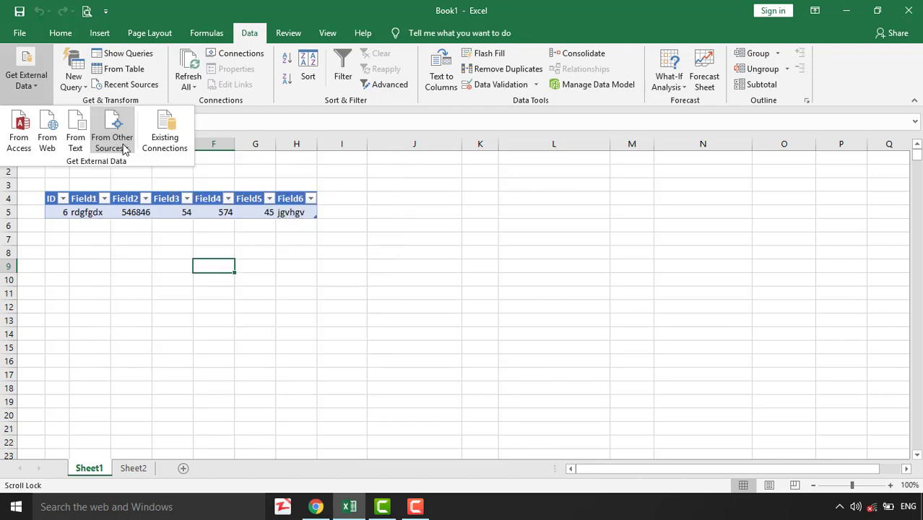
left_click(163, 141)
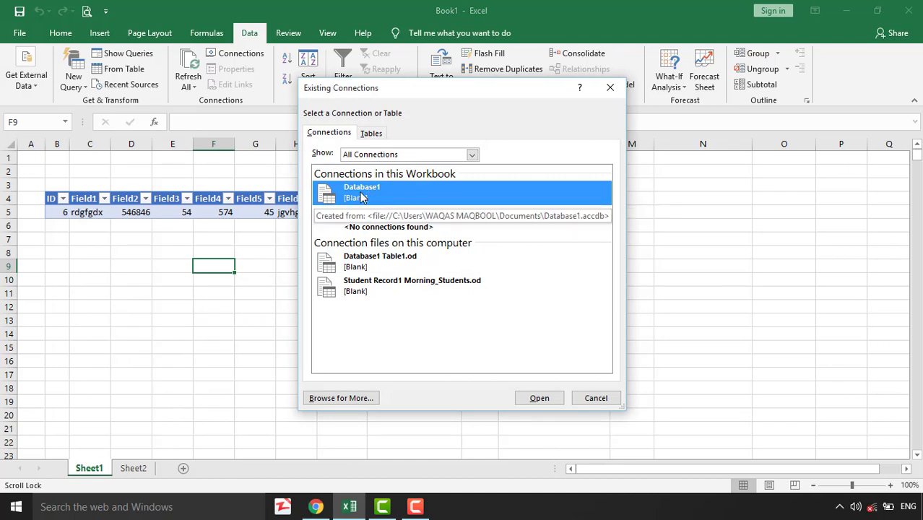
- Import the Student Record1 Morning_Students.odc connection as a table at $F$9
left_click(368, 288)
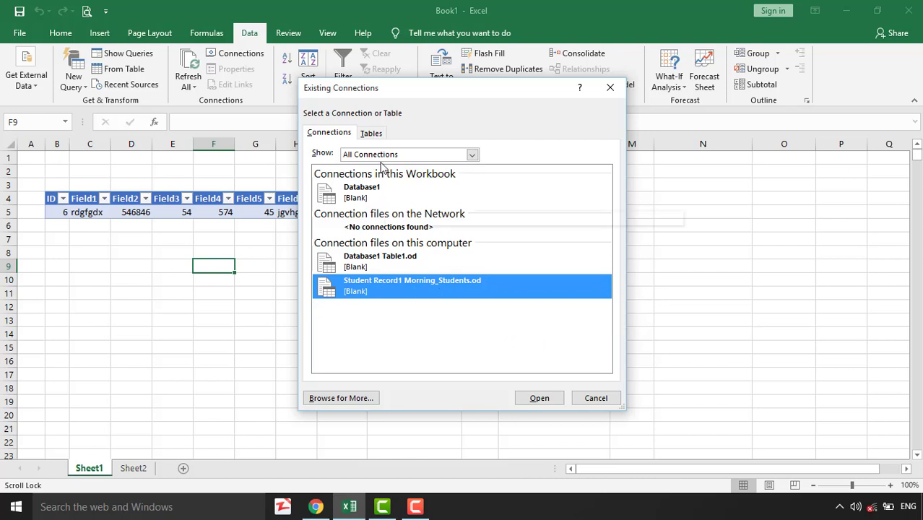
left_click(374, 136)
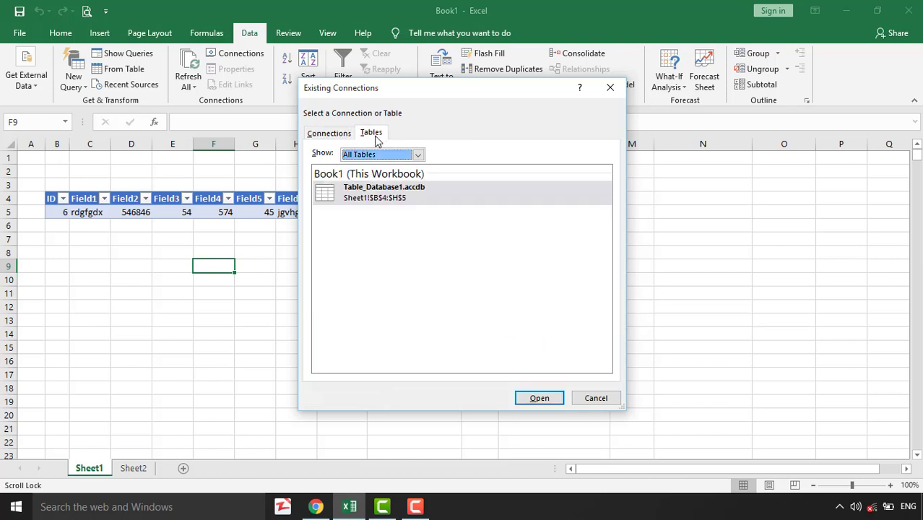
left_click(330, 134)
left_click(327, 400)
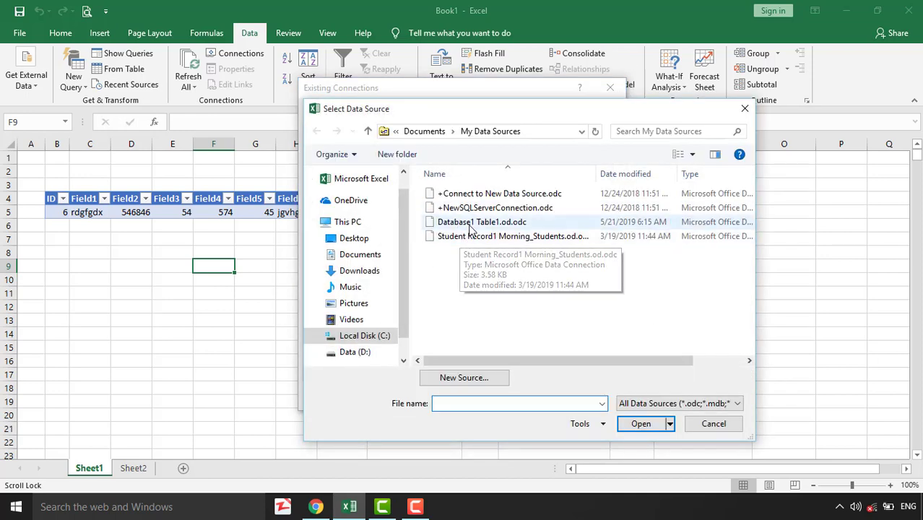
left_click(715, 425)
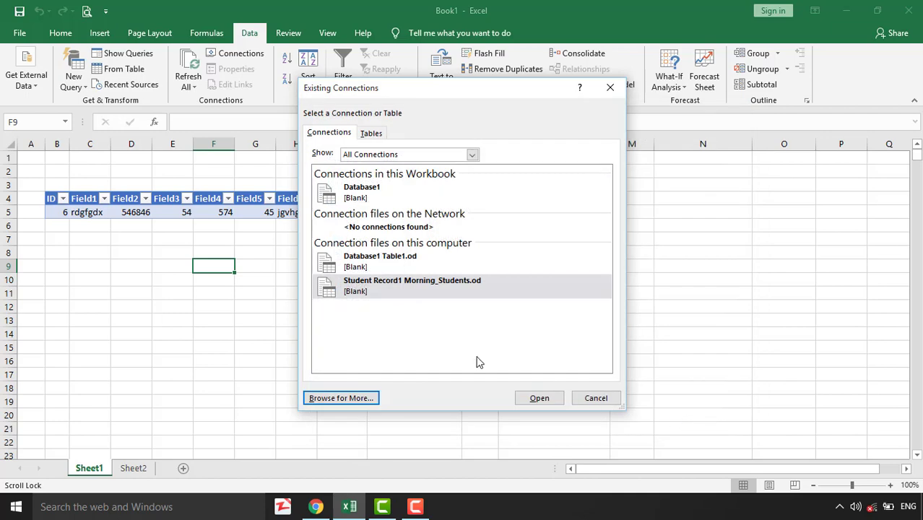
left_click(539, 398)
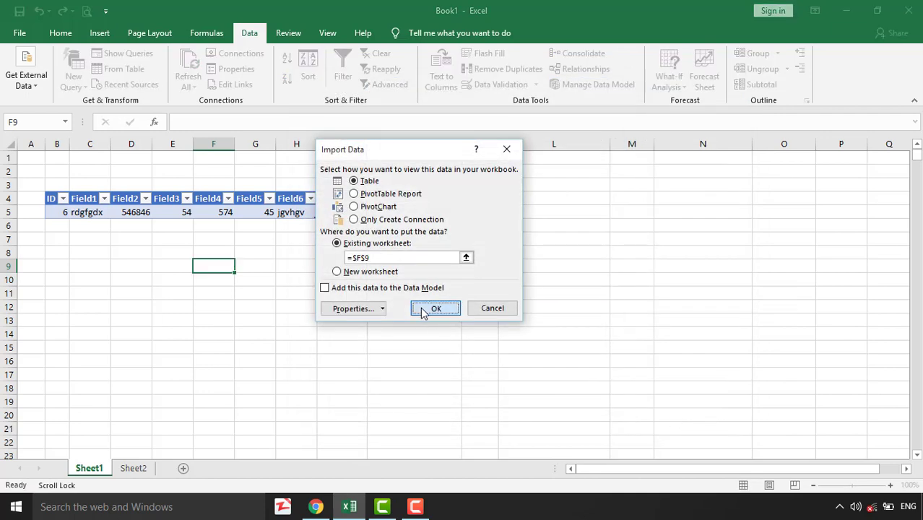
left_click(435, 309)
- Scroll through and inspect the imported student records table
scroll(280, 298, "down", 3)
scroll(360, 313, "down", 1)
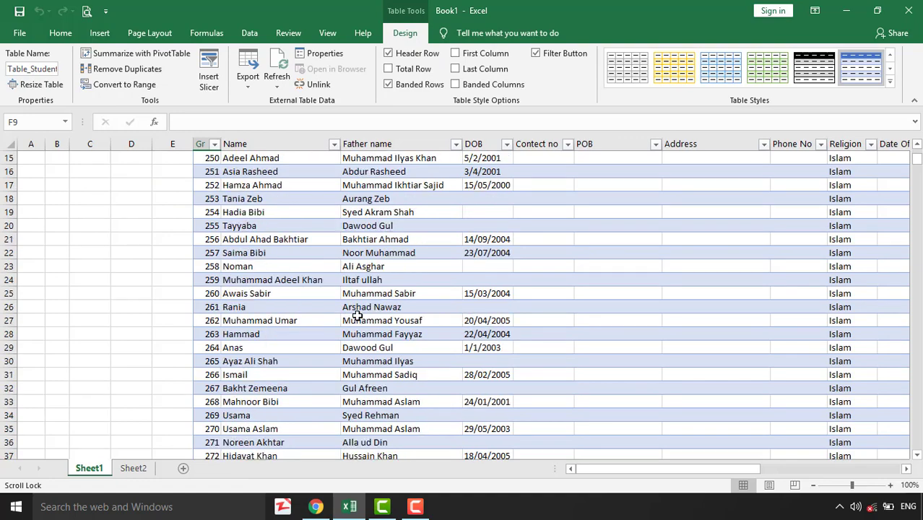
scroll(358, 322, "up", 2)
scroll(356, 326, "up", 3)
scroll(384, 348, "down", 5)
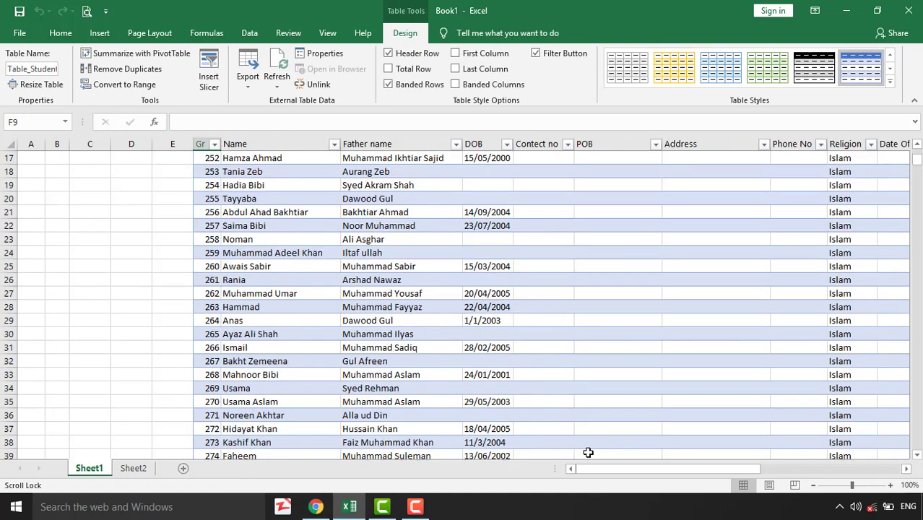
left_click_drag(600, 468, 425, 282)
left_click(405, 265)
scroll(397, 267, "up", 3)
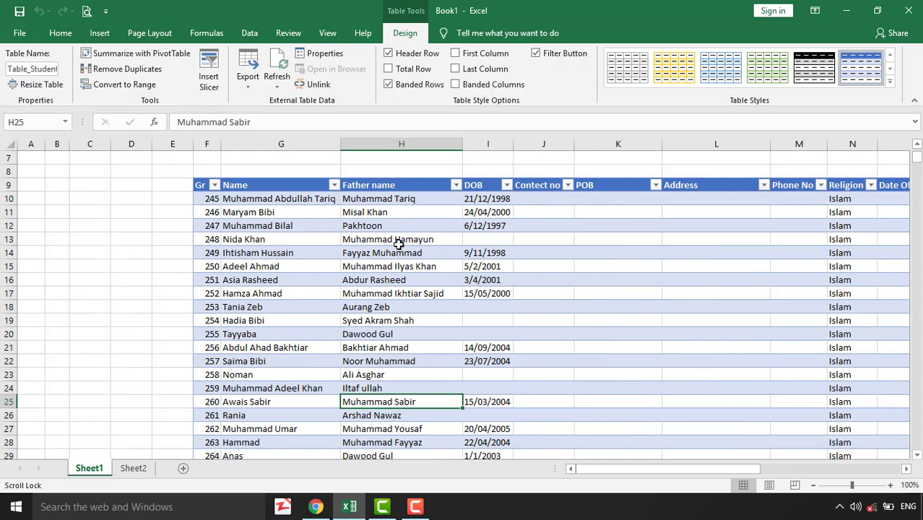
left_click(393, 249)
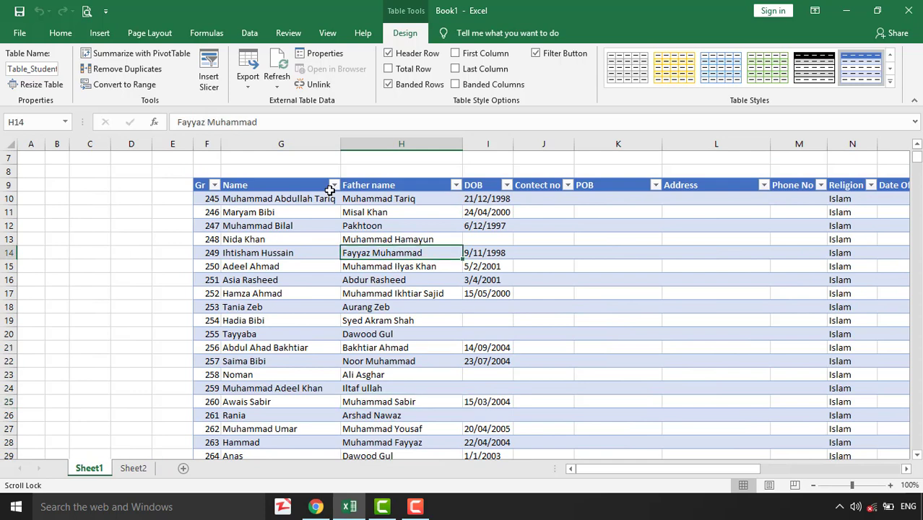
- Show the Workbook Queries pane from the Data tab's Get & Transform group
left_click(249, 34)
left_click(75, 78)
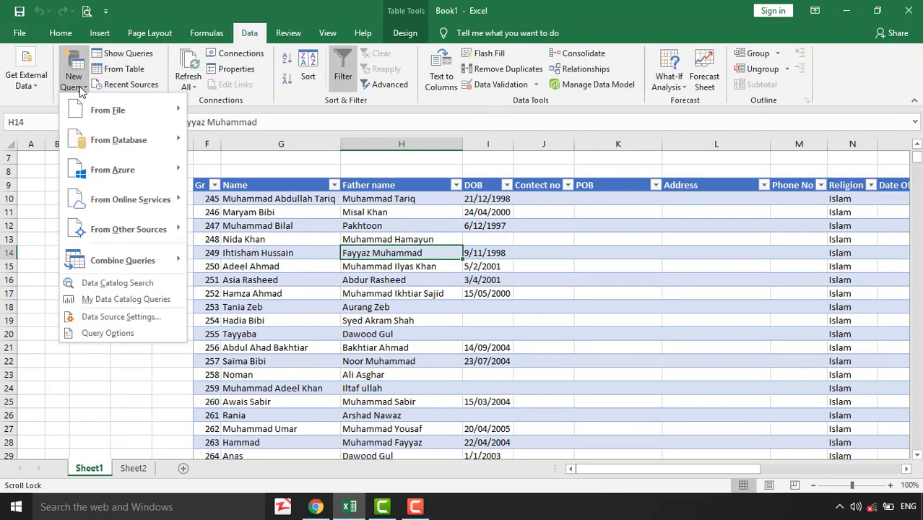
mouse_move(108, 117)
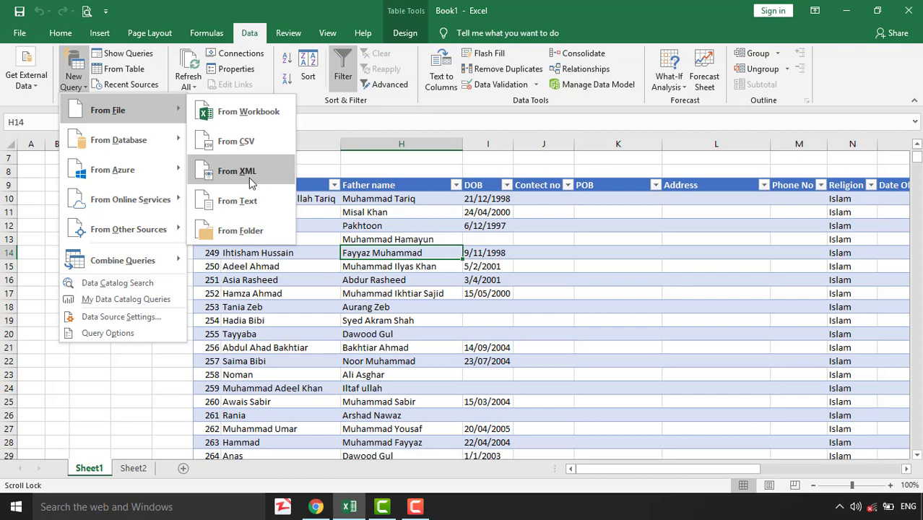
mouse_move(138, 144)
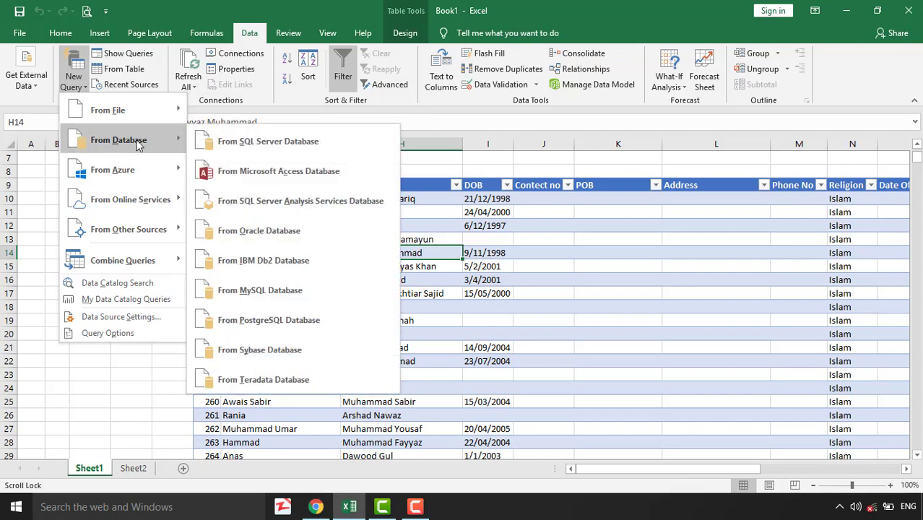
mouse_move(119, 177)
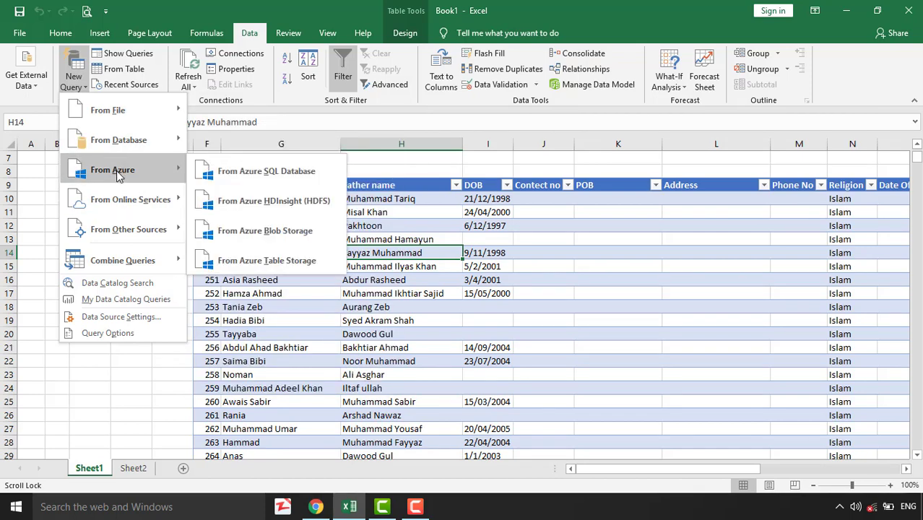
mouse_move(119, 202)
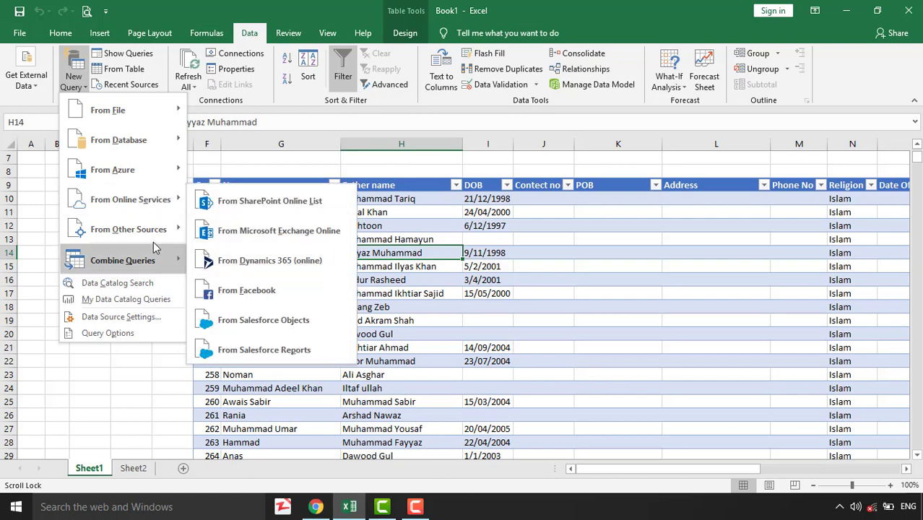
mouse_move(145, 230)
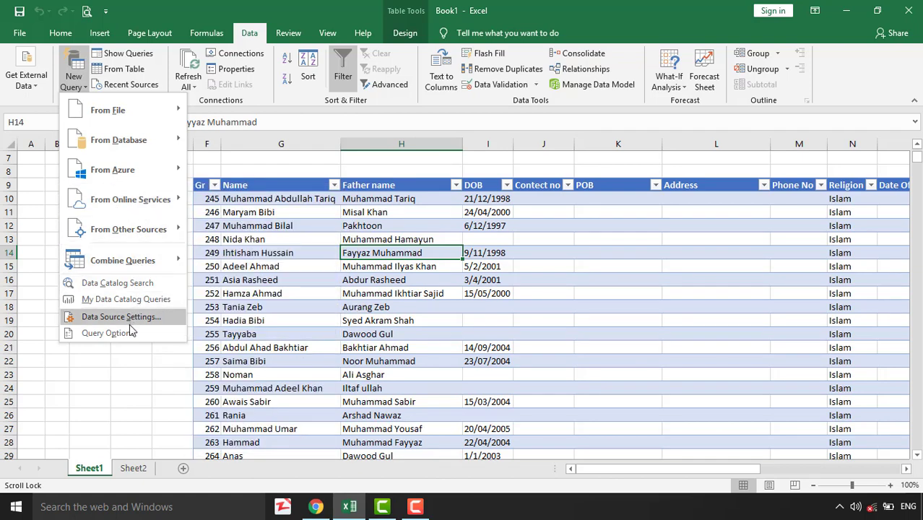
left_click(349, 306)
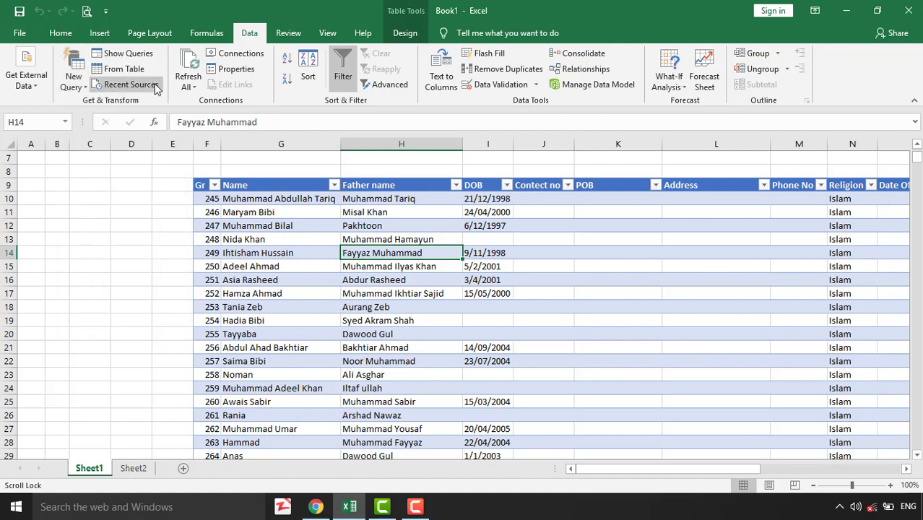
- Close the Workbook Queries pane showing 0 queries and move up one cell
left_click(124, 53)
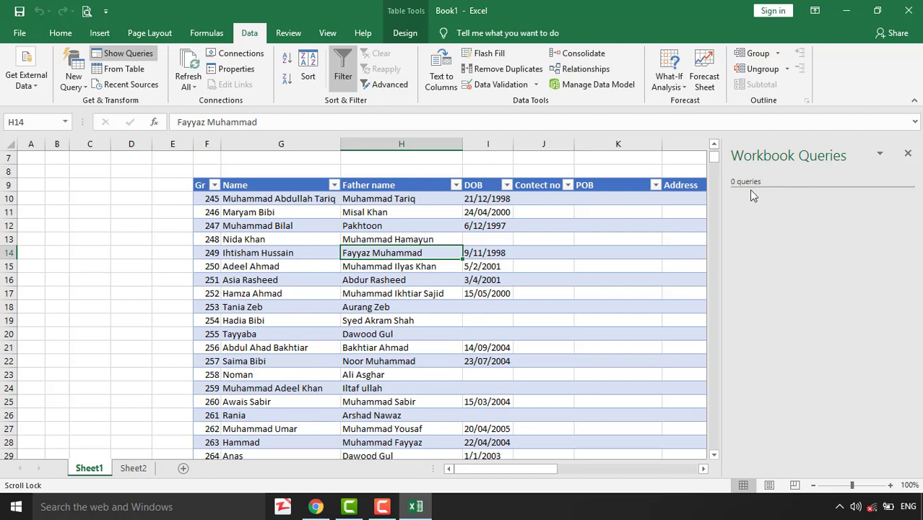
left_click(909, 154)
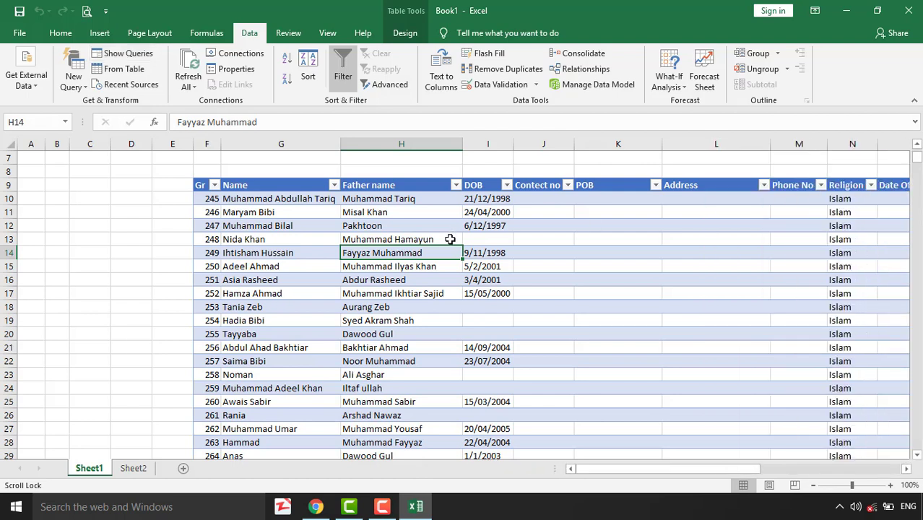
key("Up")
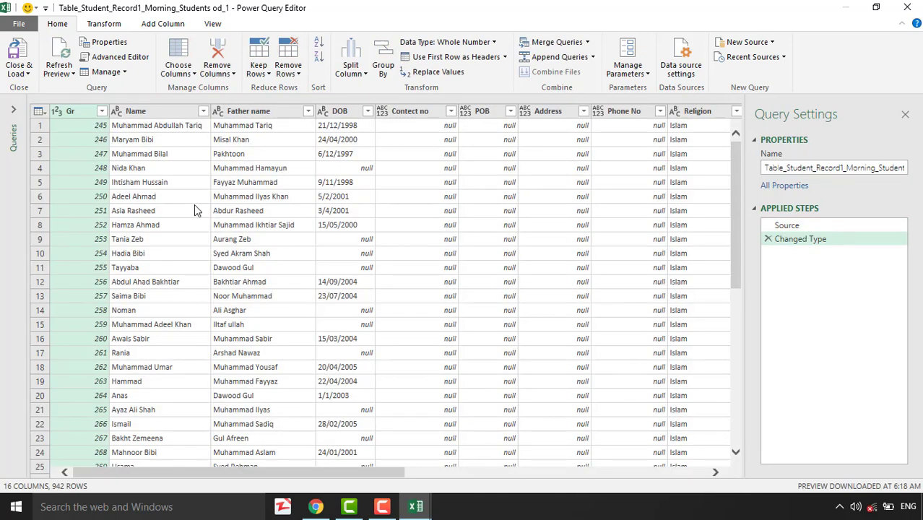
left_click(194, 206)
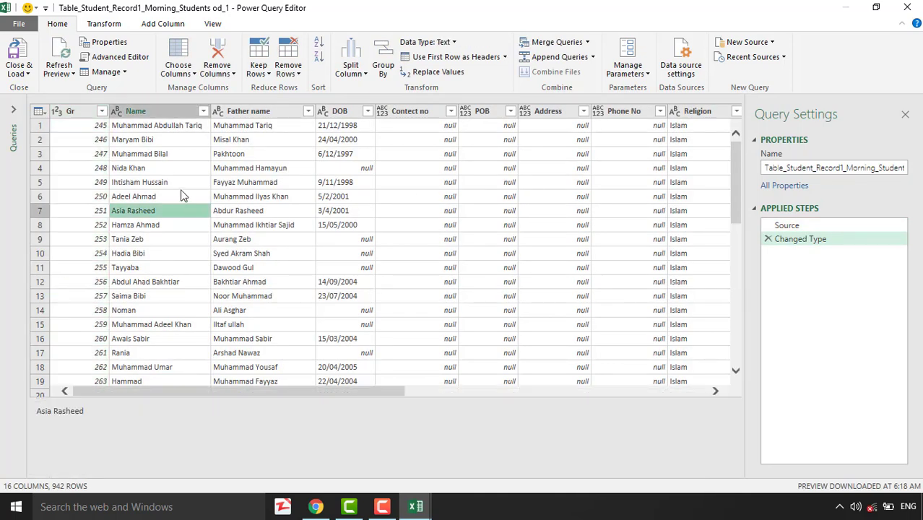
left_click(182, 184)
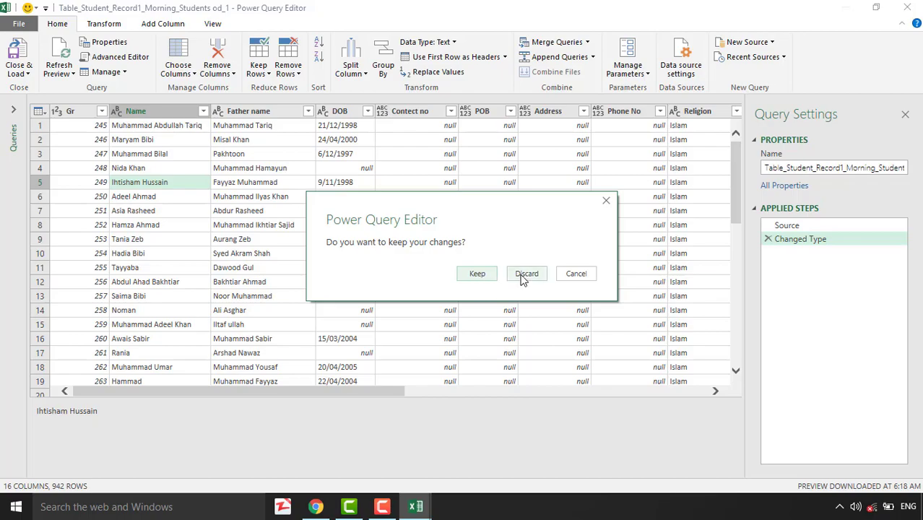
left_click(524, 275)
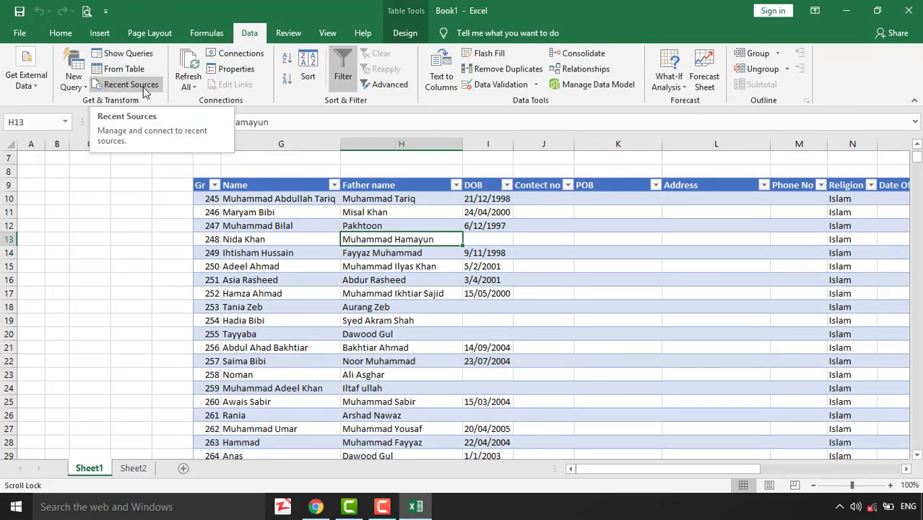
- Refresh All the workbook's imported student data from the Refresh options
left_click(417, 320)
scroll(325, 281, "up", 2)
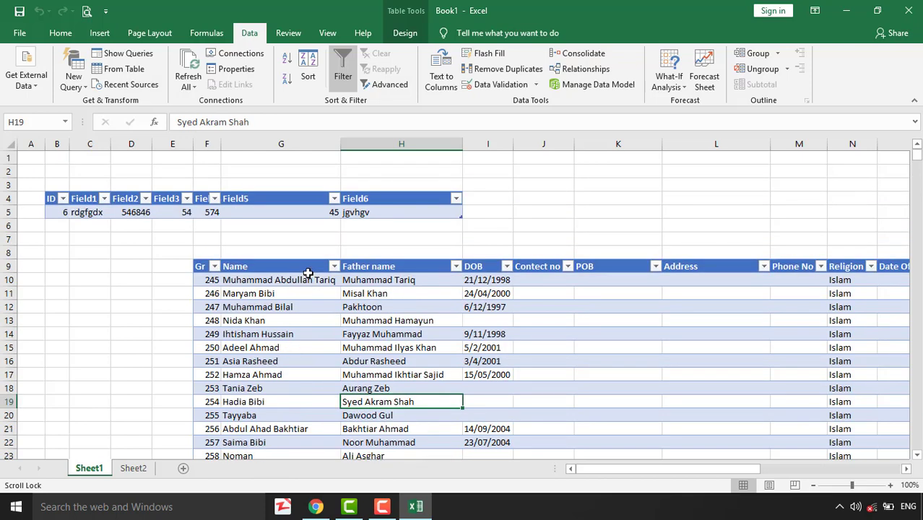
left_click(193, 86)
left_click(209, 99)
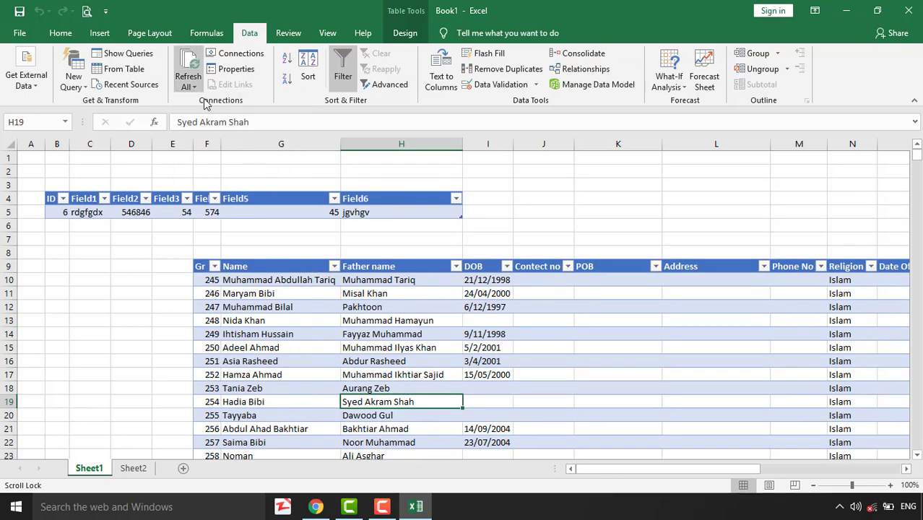
left_click(322, 320)
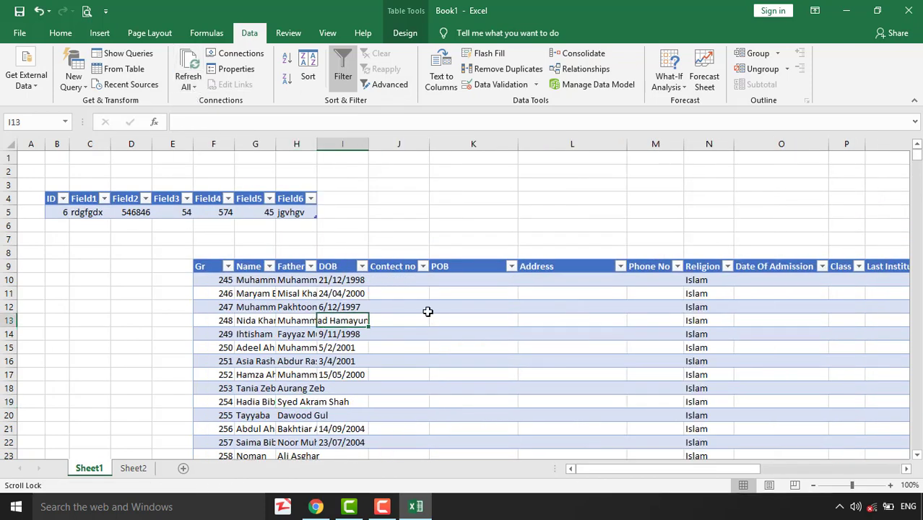
scroll(427, 311, "down", 2)
scroll(354, 282, "up", 1)
left_click(335, 291)
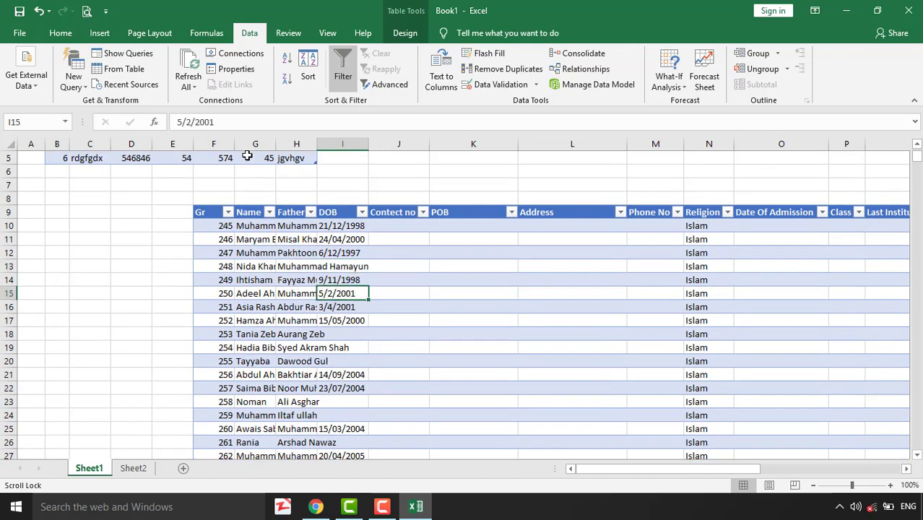
left_click(193, 88)
left_click(195, 116)
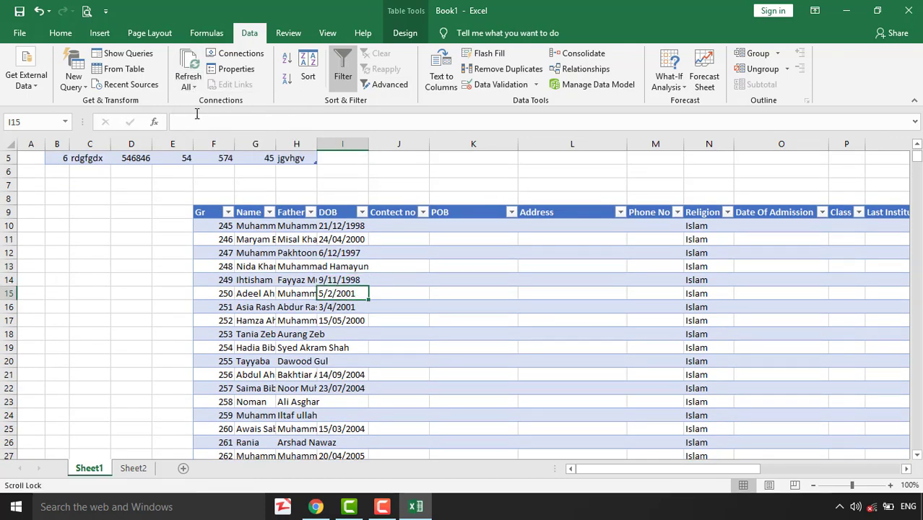
left_click(192, 87)
left_click(196, 100)
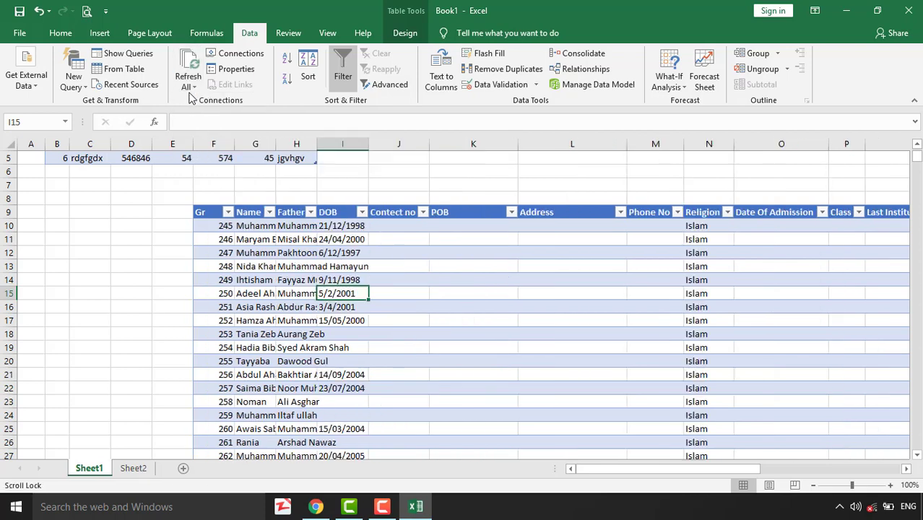
left_click(192, 87)
left_click(196, 124)
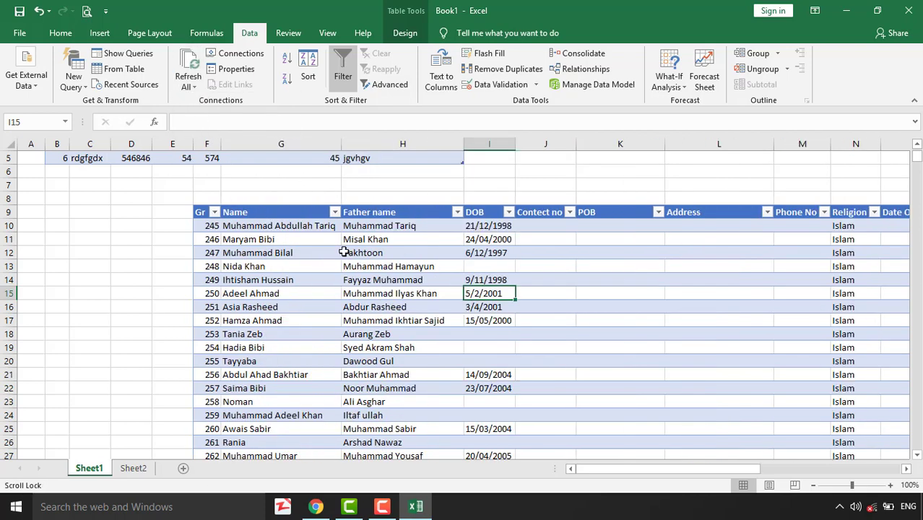
- Add the Database1 Table1.od connection to the workbook's connections
left_click(273, 279)
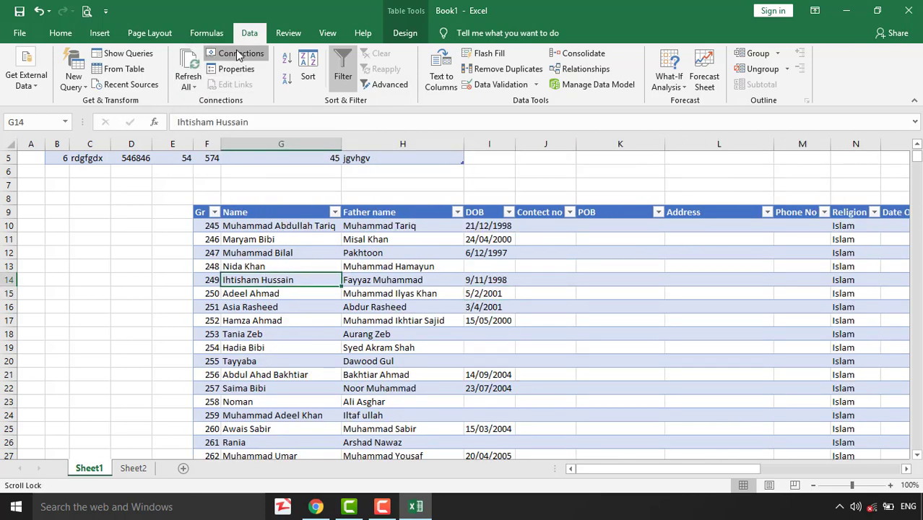
left_click(238, 54)
left_click(303, 162)
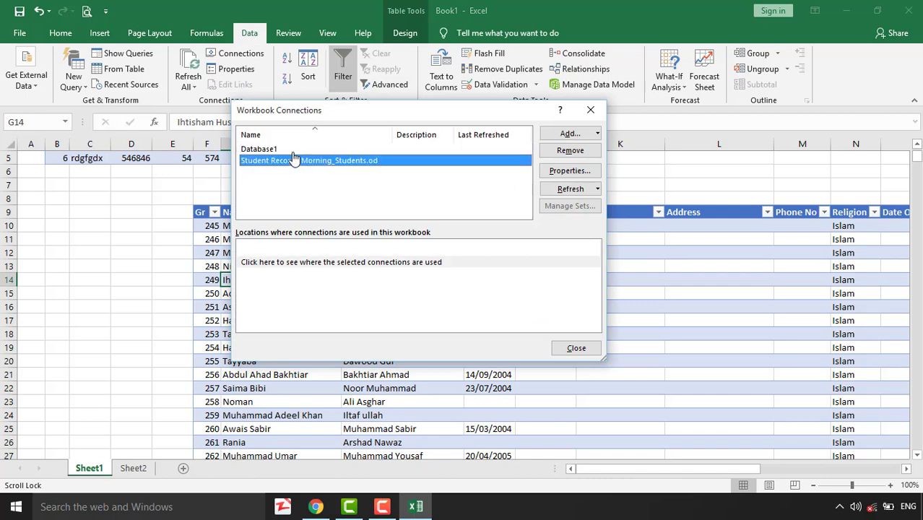
left_click(292, 150)
left_click(564, 135)
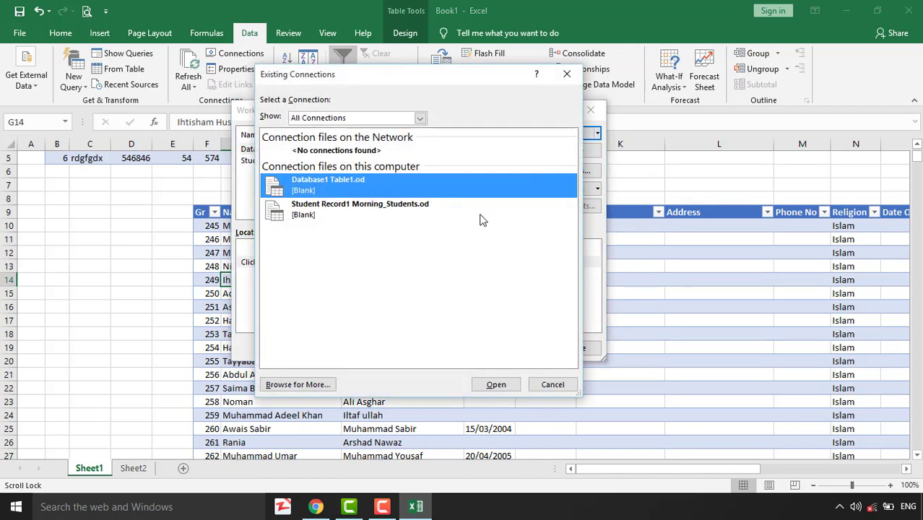
left_click(497, 385)
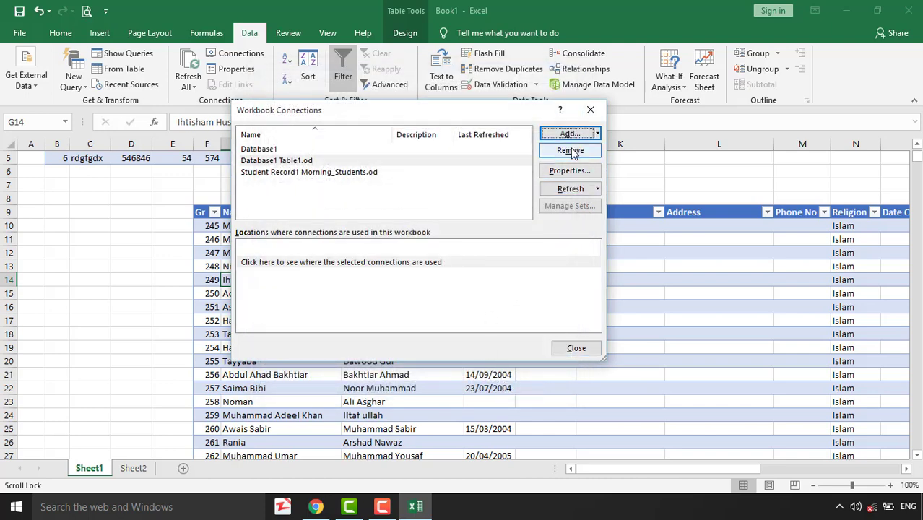
left_click(359, 174)
left_click(359, 174)
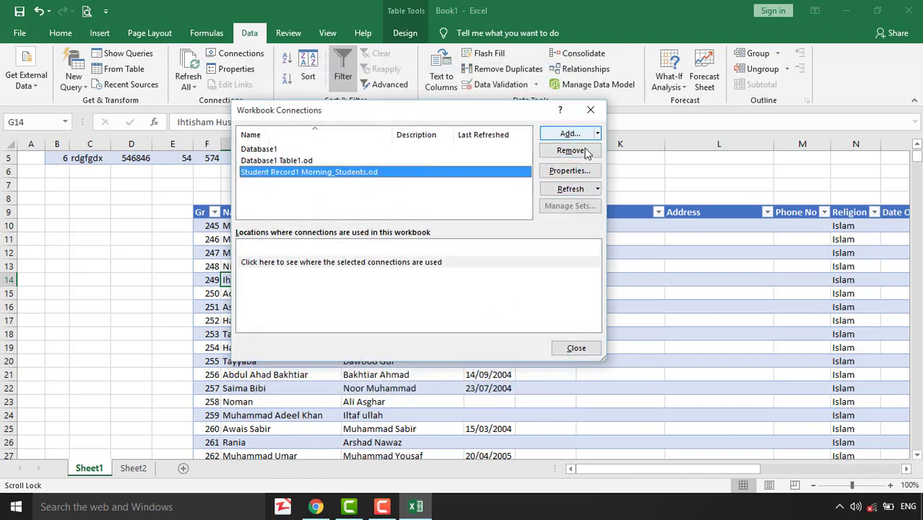
left_click(576, 349)
- Set the data range properties to overwrite existing cells and clear unused cells on refresh
left_click(310, 266)
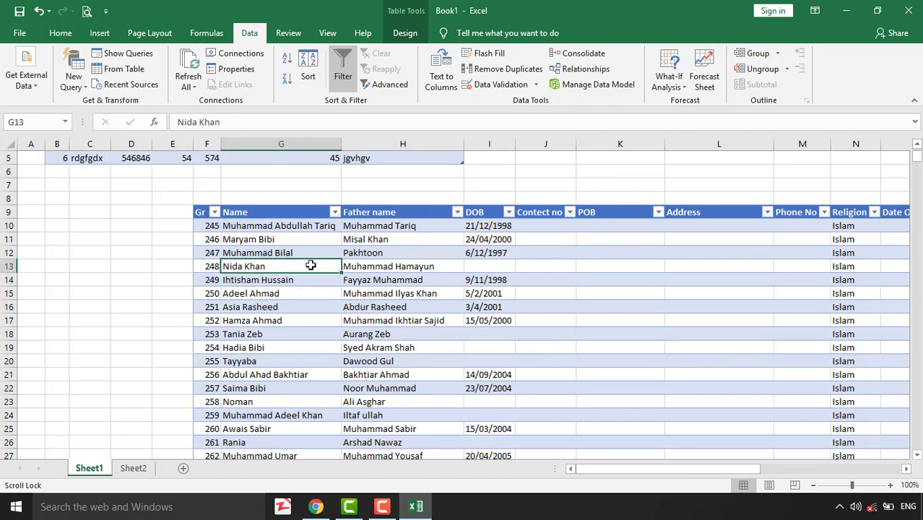
scroll(343, 269, "up", 2)
scroll(325, 260, "down", 2)
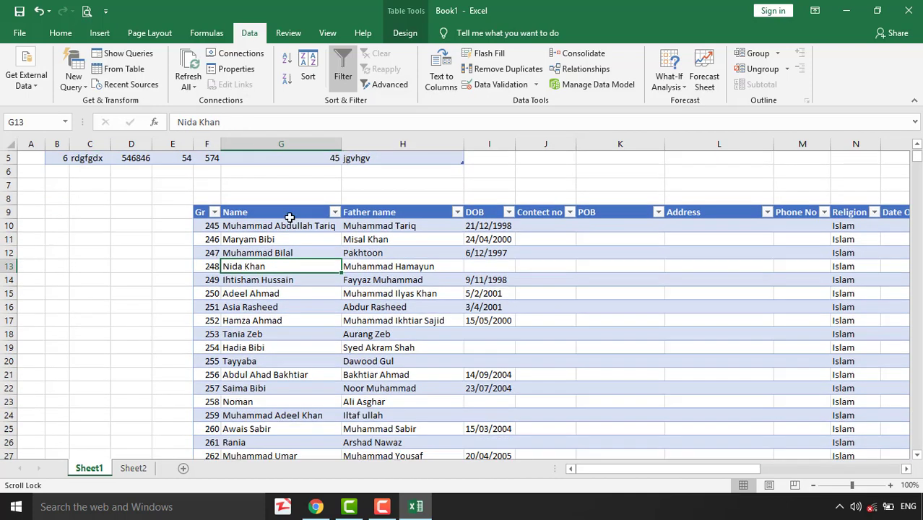
left_click(244, 68)
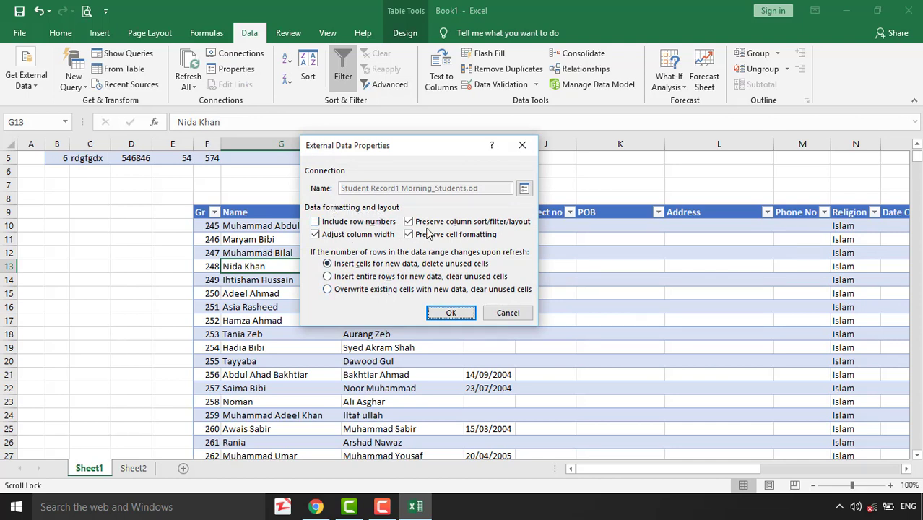
left_click(362, 281)
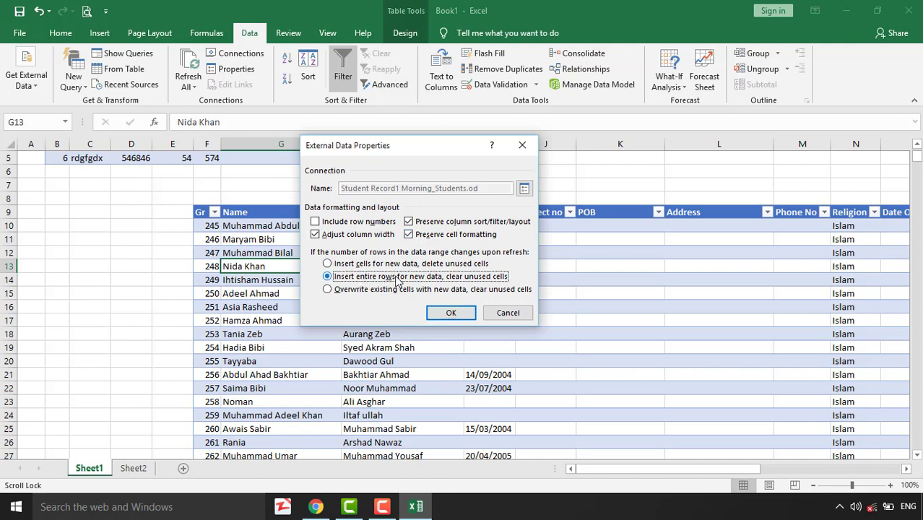
left_click(359, 290)
left_click(450, 313)
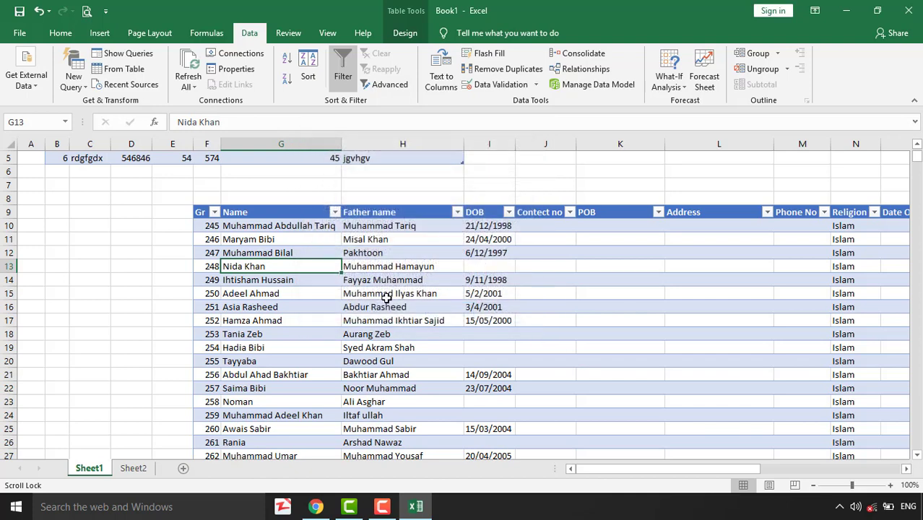
- Recheck the workbook connections and data properties unchanged, then select the Name header
left_click(279, 278)
left_click(273, 245)
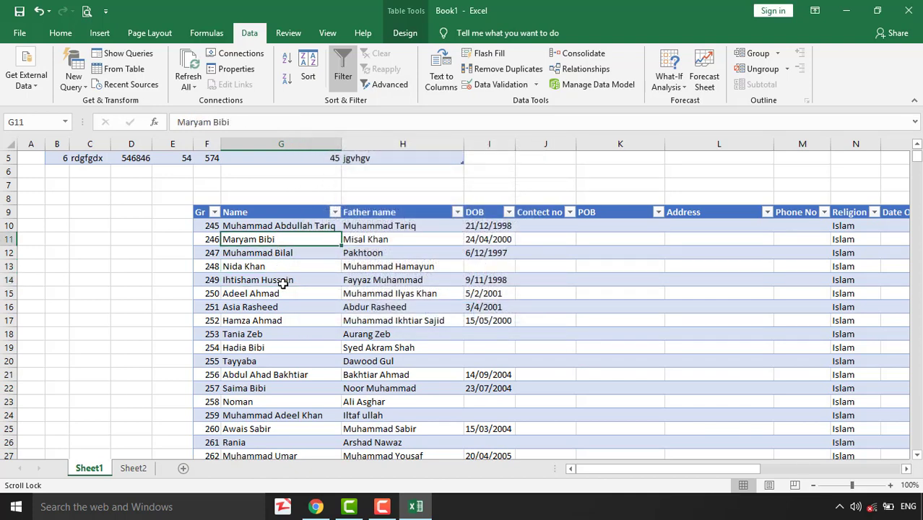
left_click(283, 285)
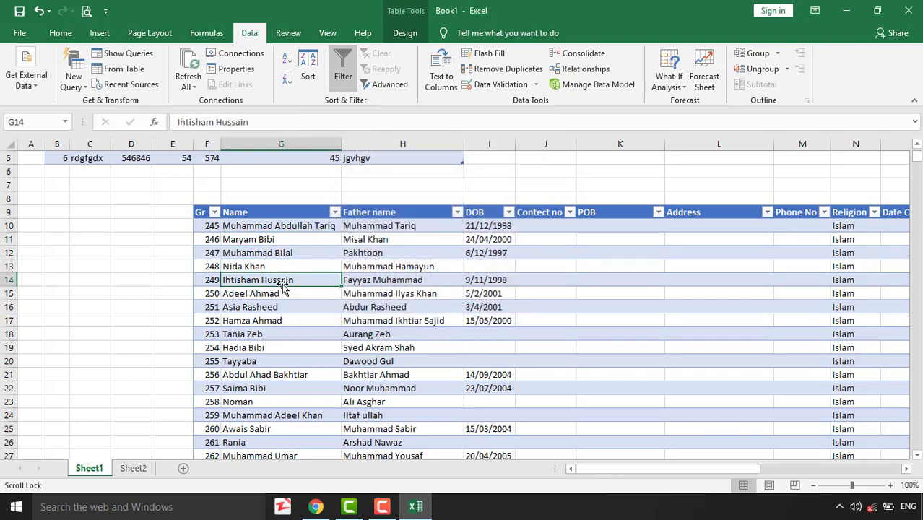
left_click(239, 53)
left_click(590, 110)
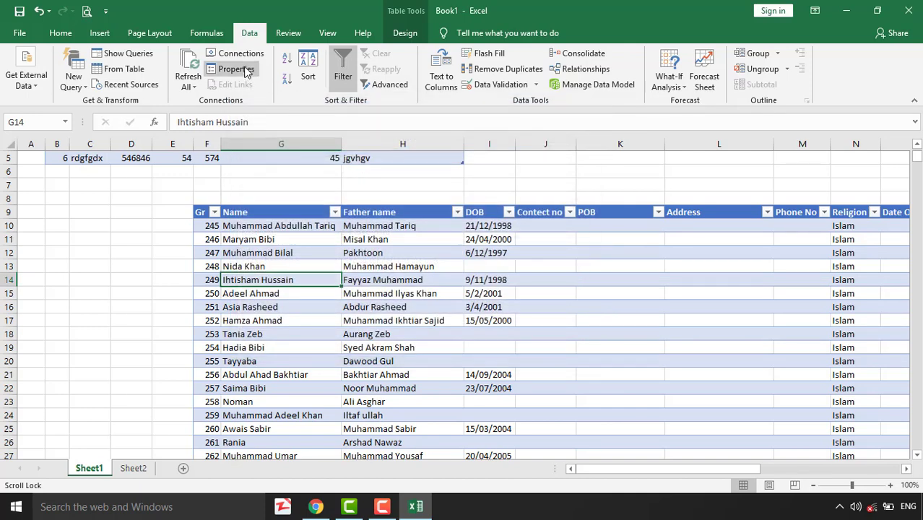
left_click(236, 68)
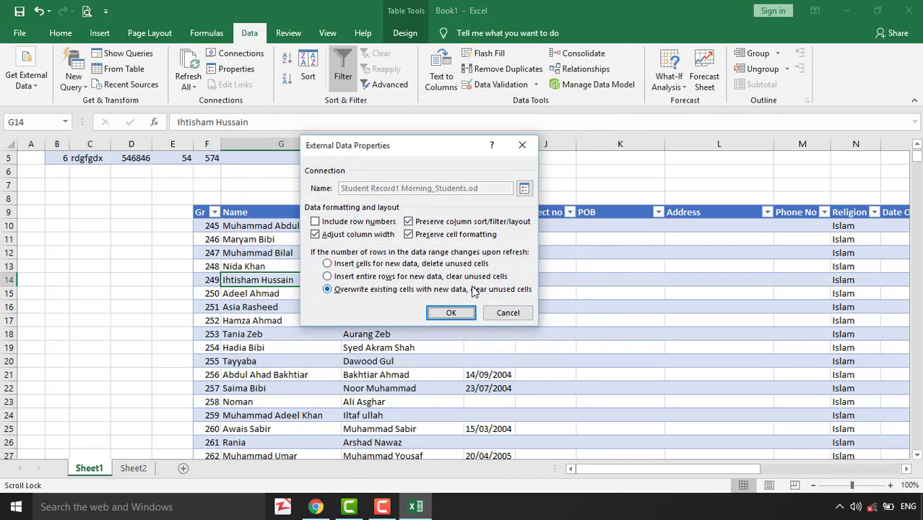
left_click(508, 316)
left_click(347, 307)
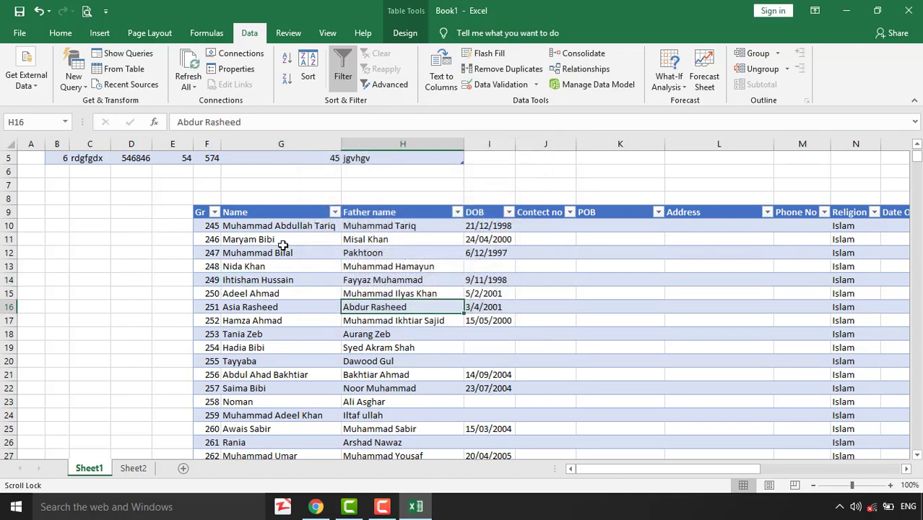
left_click(269, 212)
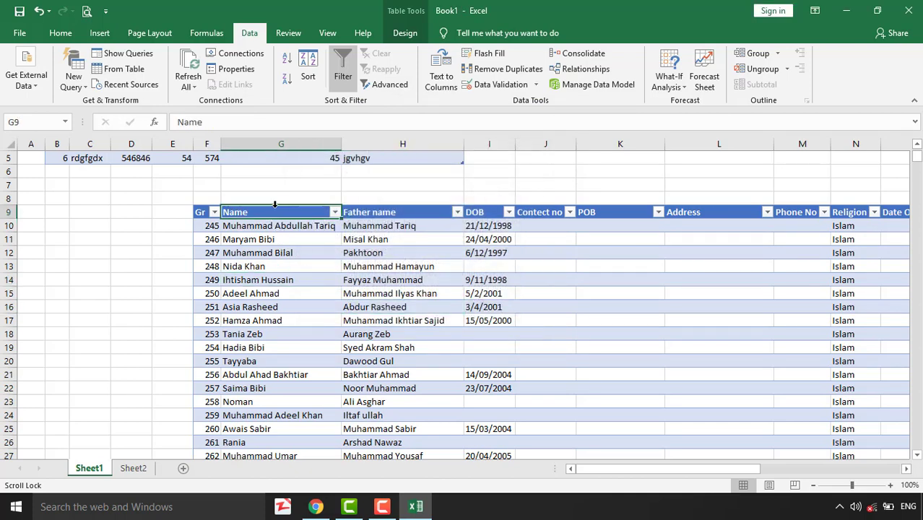
- Sort the Name column A to Z, then Z to A
left_click(287, 62)
left_click(250, 253)
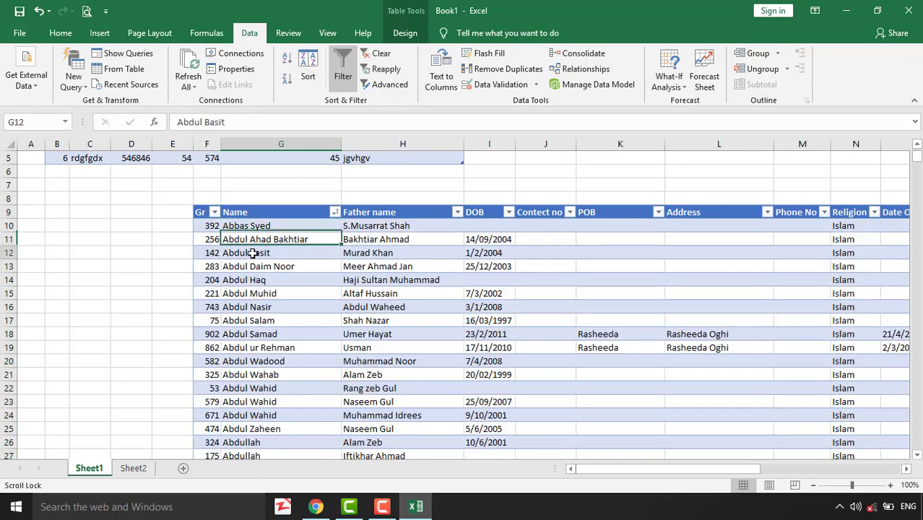
left_click(249, 213)
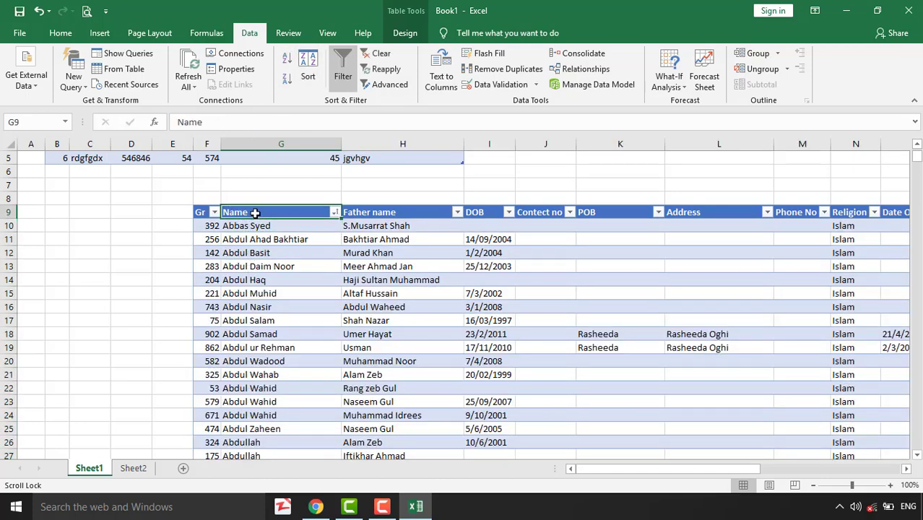
left_click(287, 82)
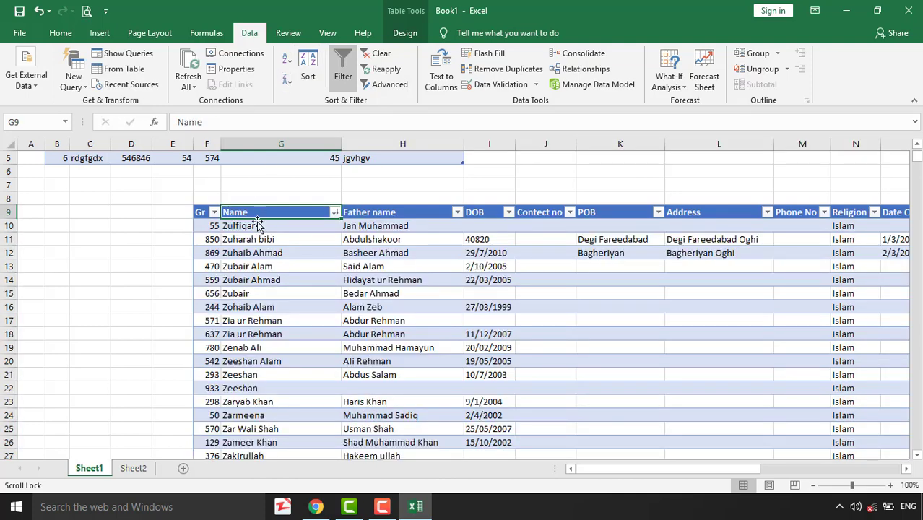
- In custom Sort, order Name on Cell Color with No Cell Color on Bottom
left_click(310, 70)
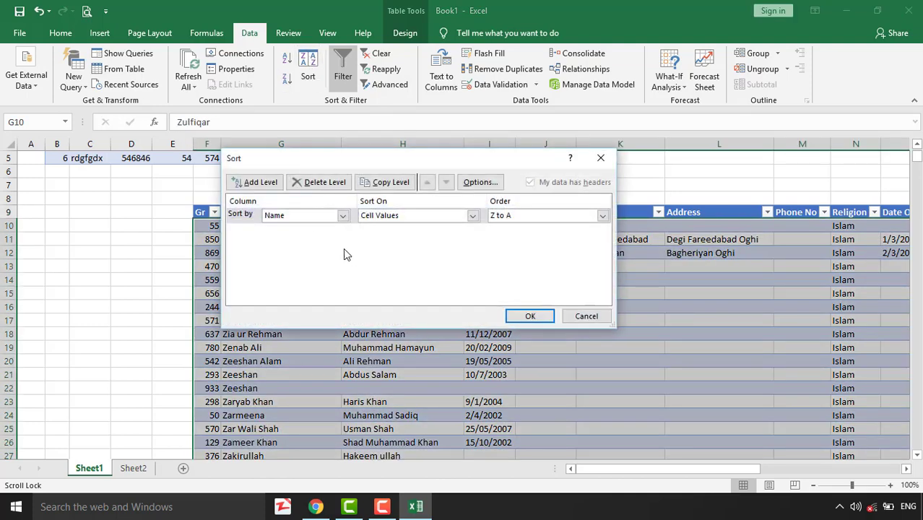
left_click(343, 215)
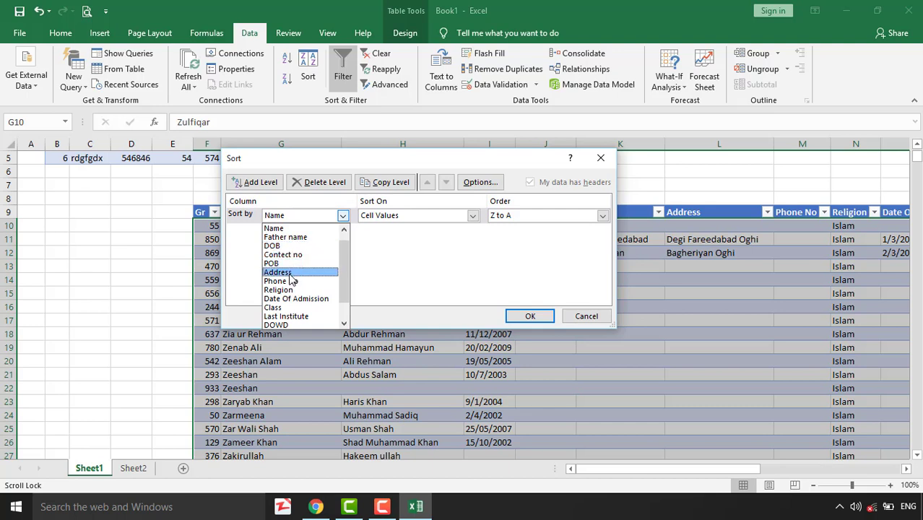
left_click(299, 229)
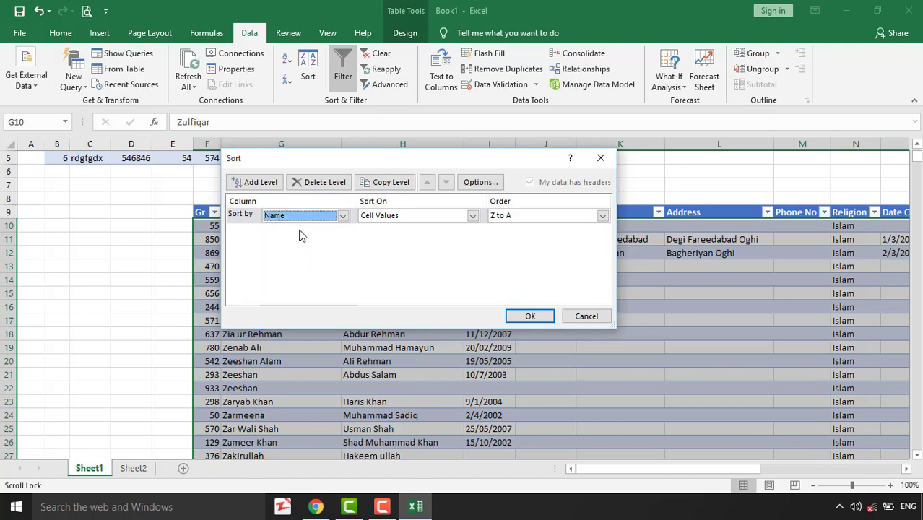
left_click(375, 219)
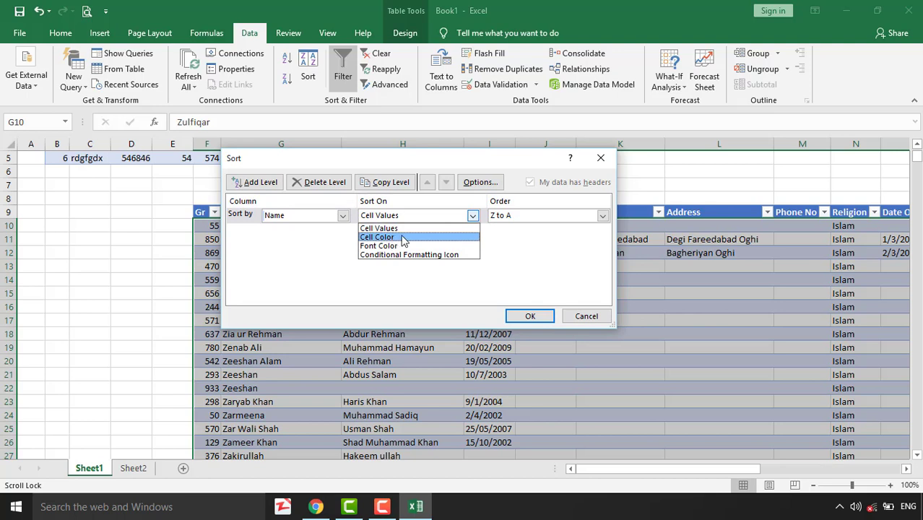
left_click(404, 238)
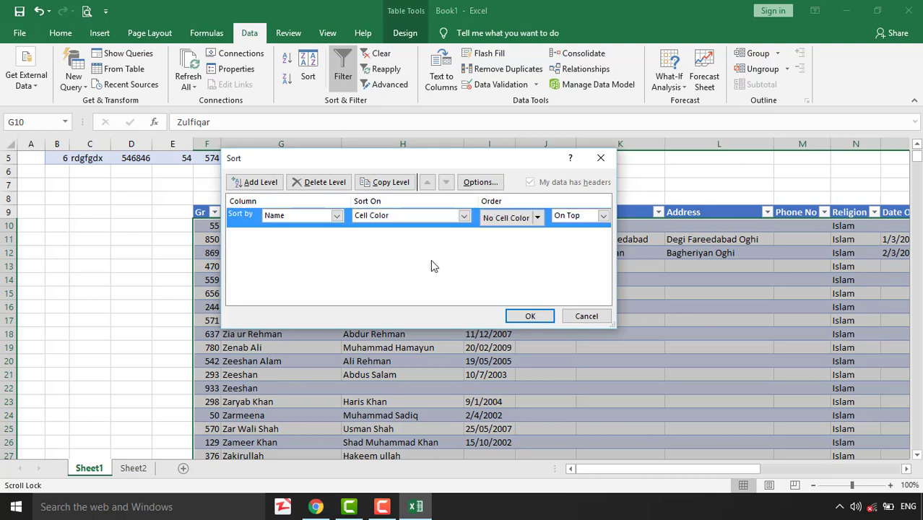
left_click(507, 217)
left_click(538, 218)
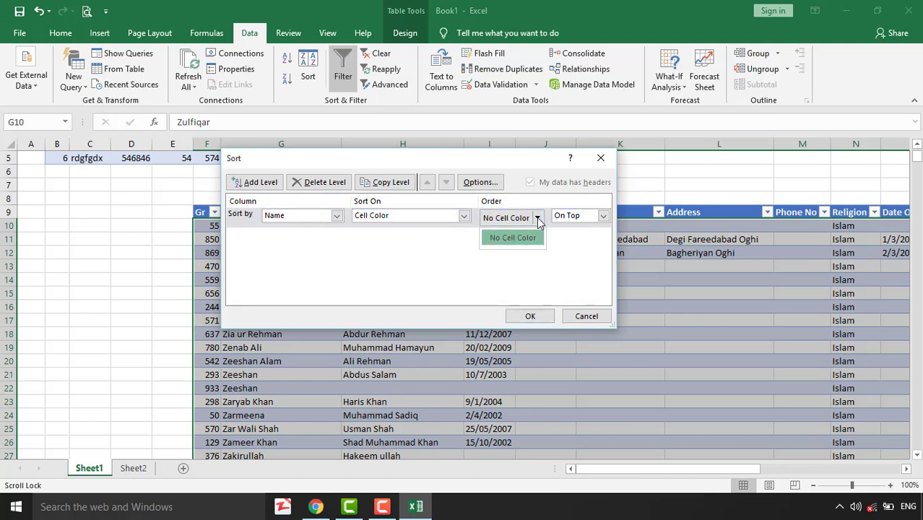
left_click(528, 239)
left_click(593, 216)
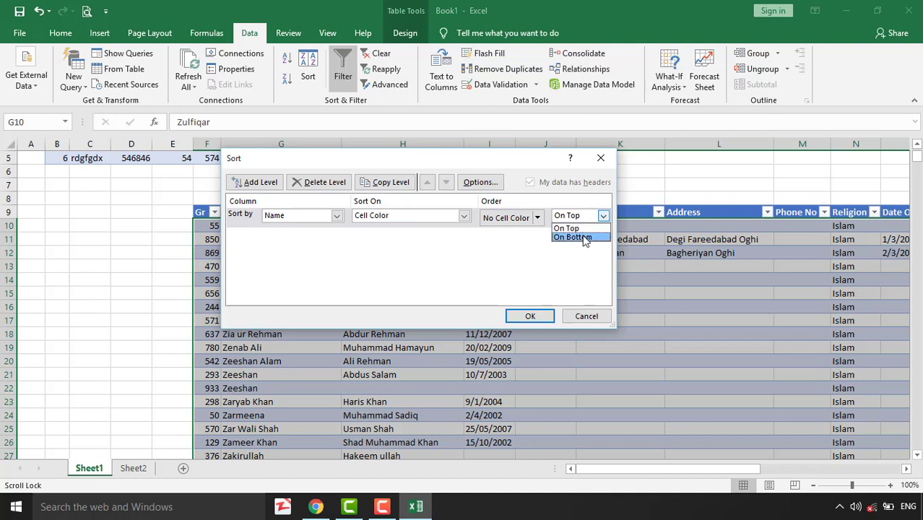
left_click(585, 237)
- Add a second level sorting Father name on Cell Color and apply the sort
left_click(254, 182)
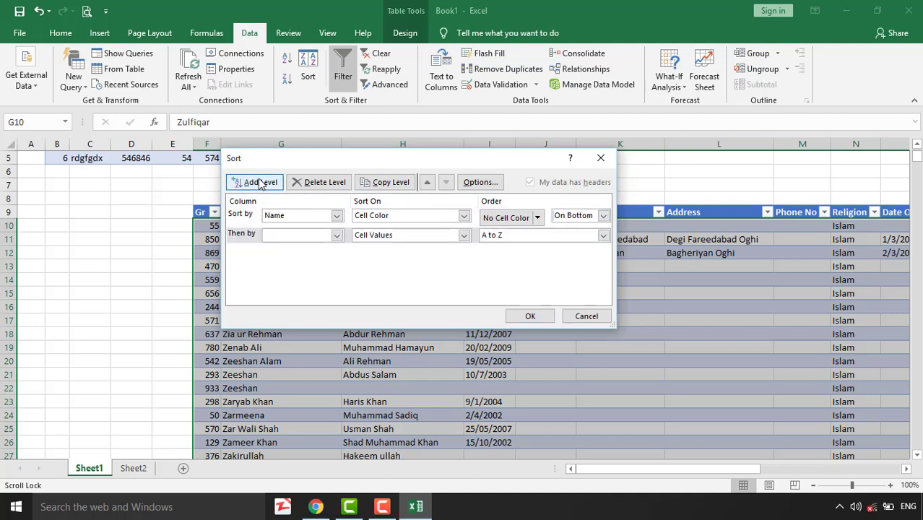
left_click(289, 236)
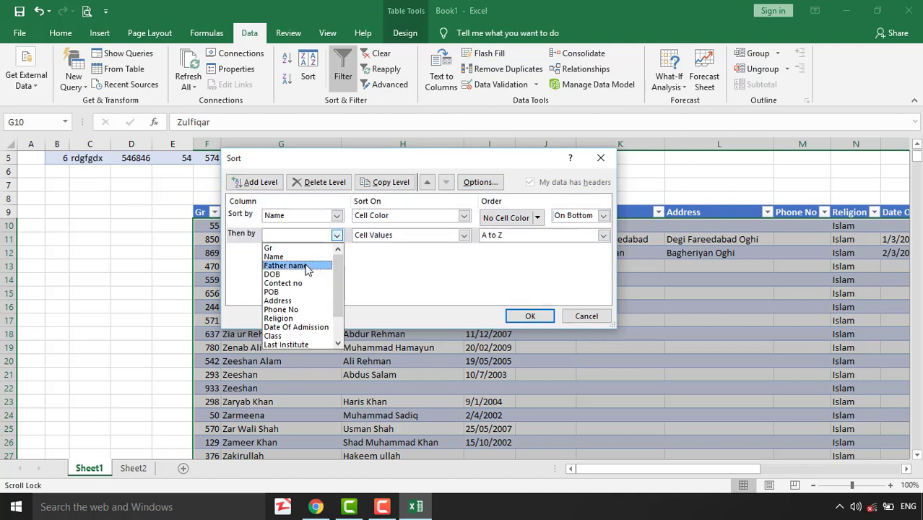
left_click(289, 266)
left_click(413, 235)
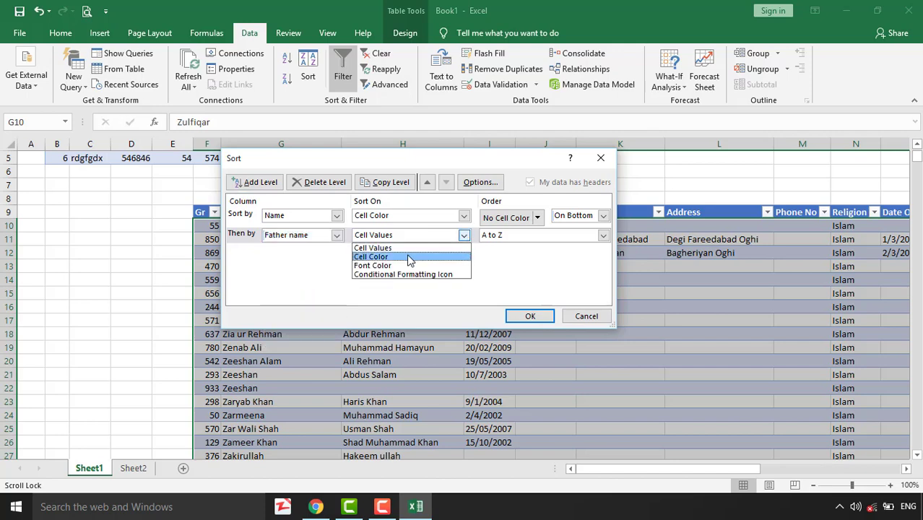
left_click(409, 257)
left_click(529, 315)
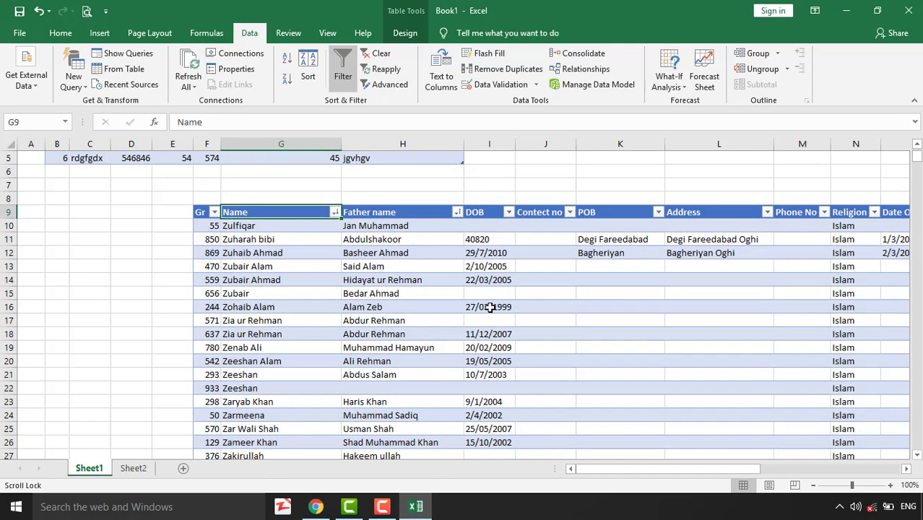
left_click(289, 271)
left_click(277, 238)
left_click(277, 227)
- Turn the table's filter off and back on, dismissing the Name dropdown unchanged
left_click(283, 214)
left_click(343, 72)
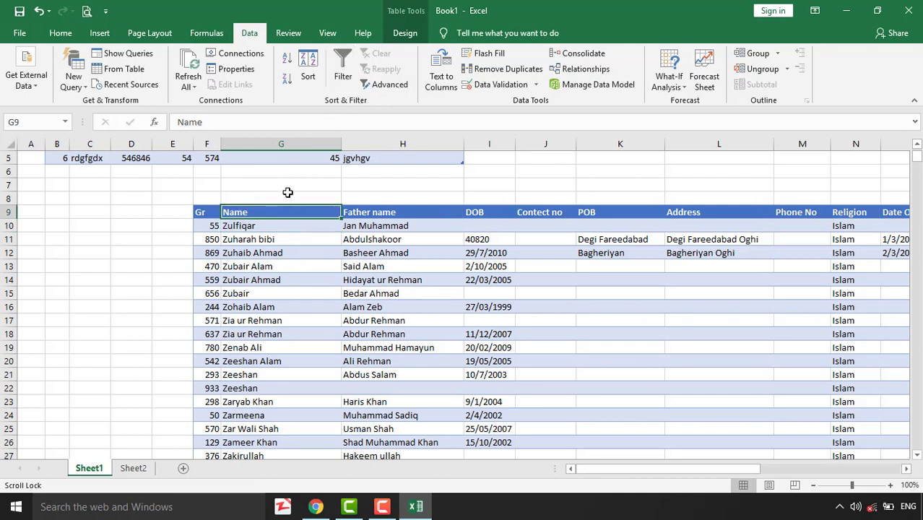
left_click(343, 72)
left_click(334, 211)
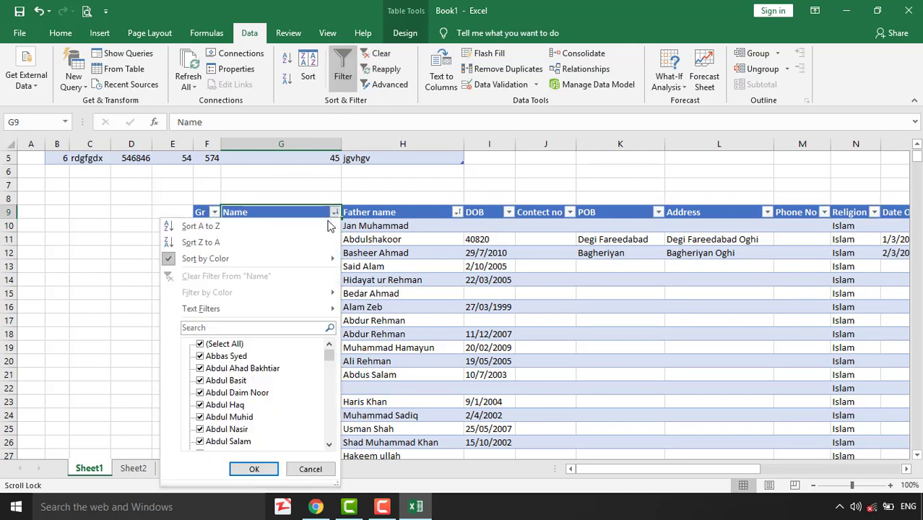
left_click(203, 241)
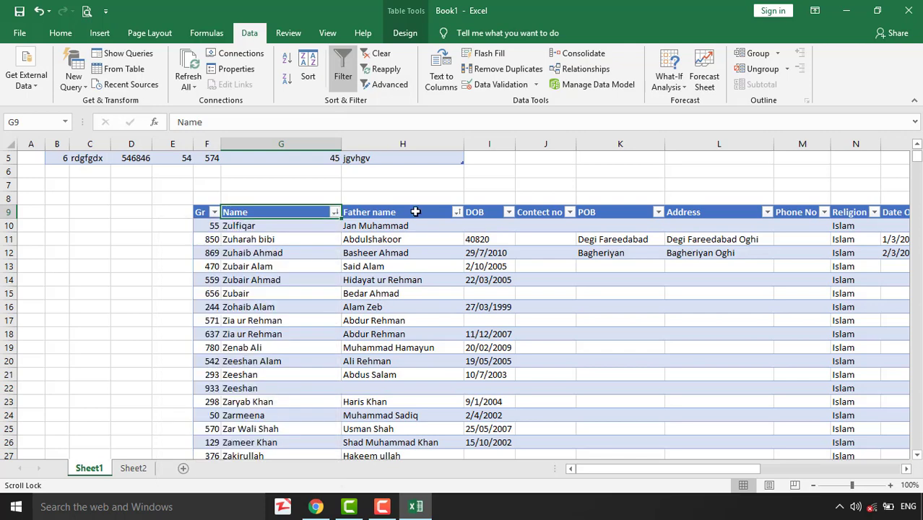
- Select cells across the DOB, POB, Address, Father name and Name columns, then bring up Advanced Filter
left_click(493, 211)
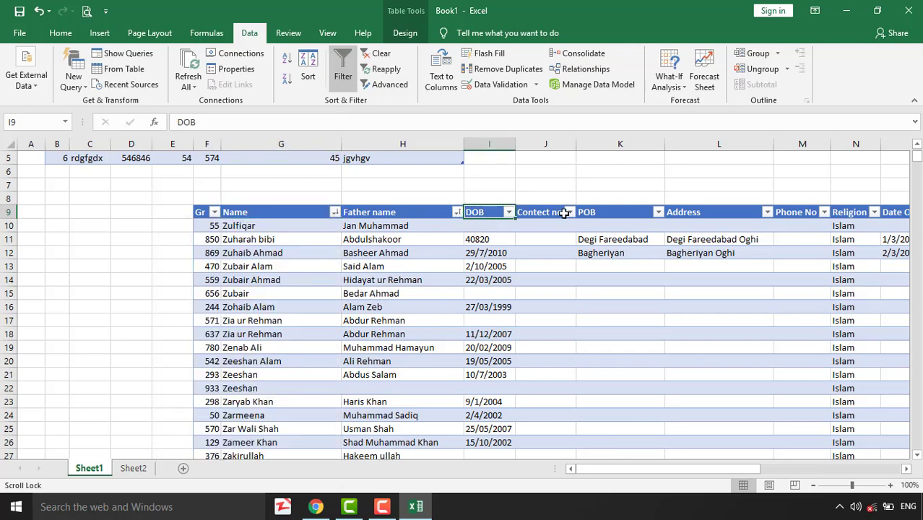
left_click(591, 208)
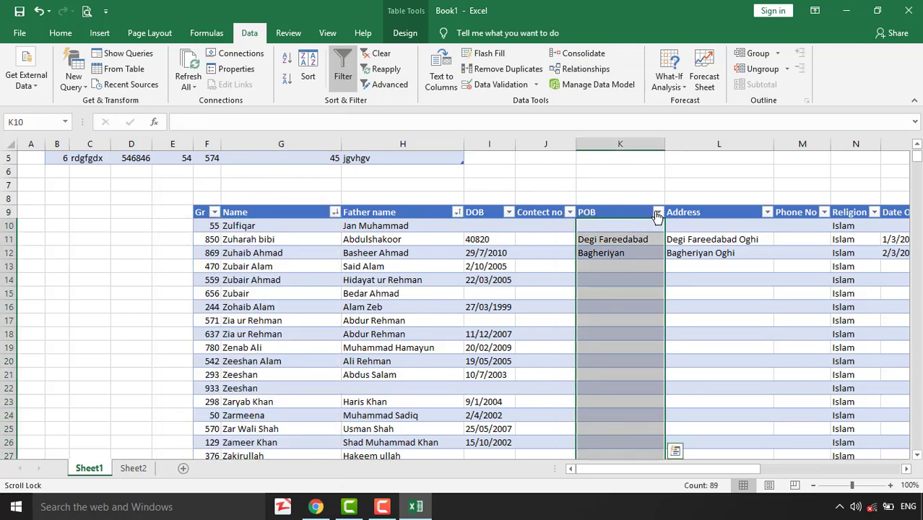
left_click(694, 209)
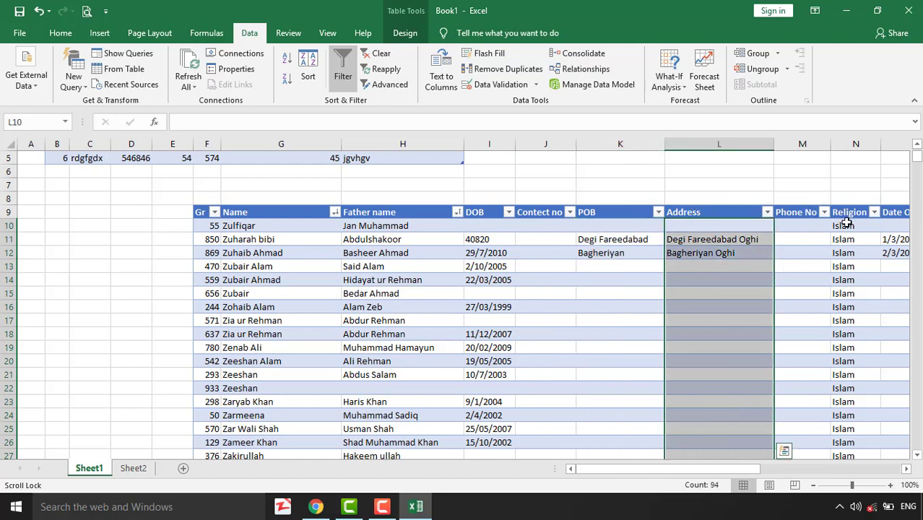
left_click_drag(709, 468, 628, 454)
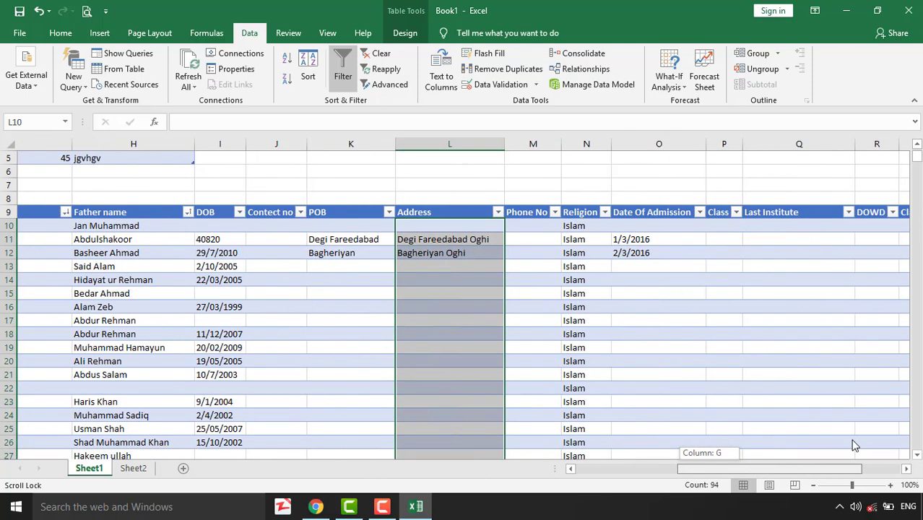
left_click(370, 306)
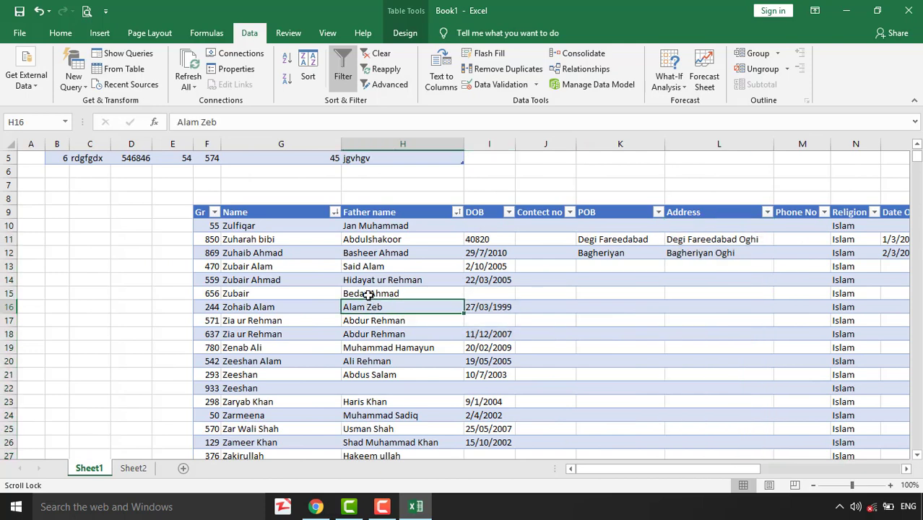
left_click(372, 207)
left_click_drag(318, 307, 329, 293)
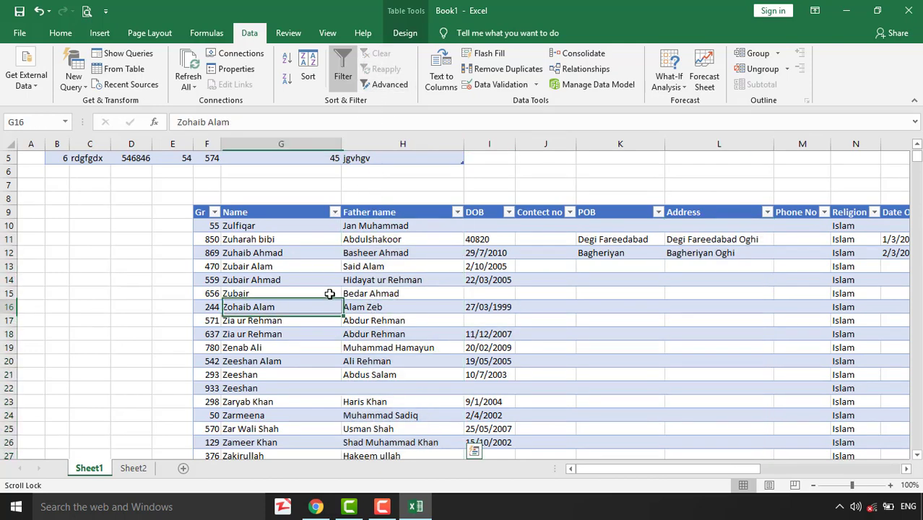
left_click(307, 213)
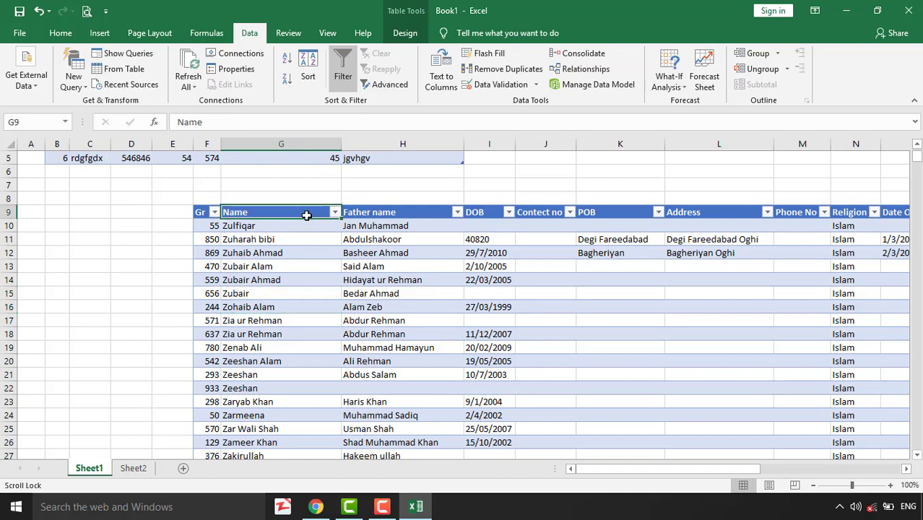
left_click(385, 84)
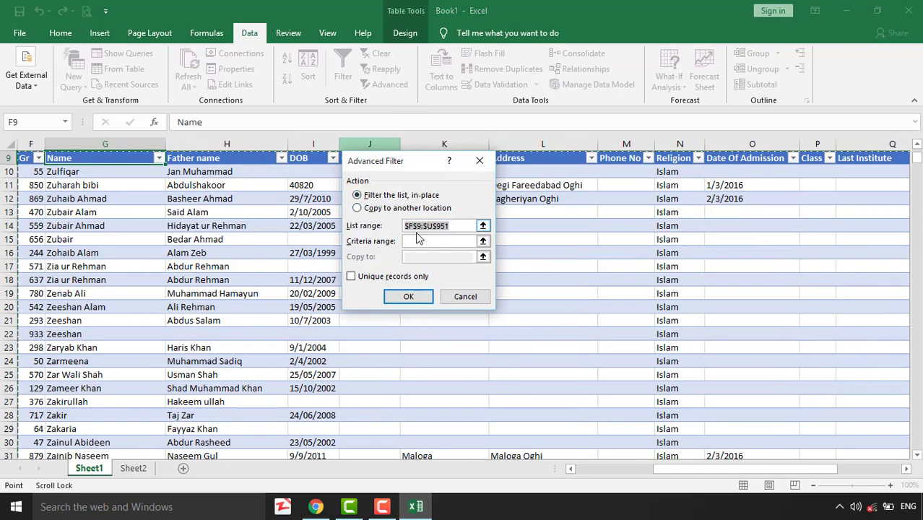
- Run the in-place Advanced Filter on $F$9:$U$951 with criteria Sheet1!$N$11 and unique records only
key("Tab")
left_click(483, 242)
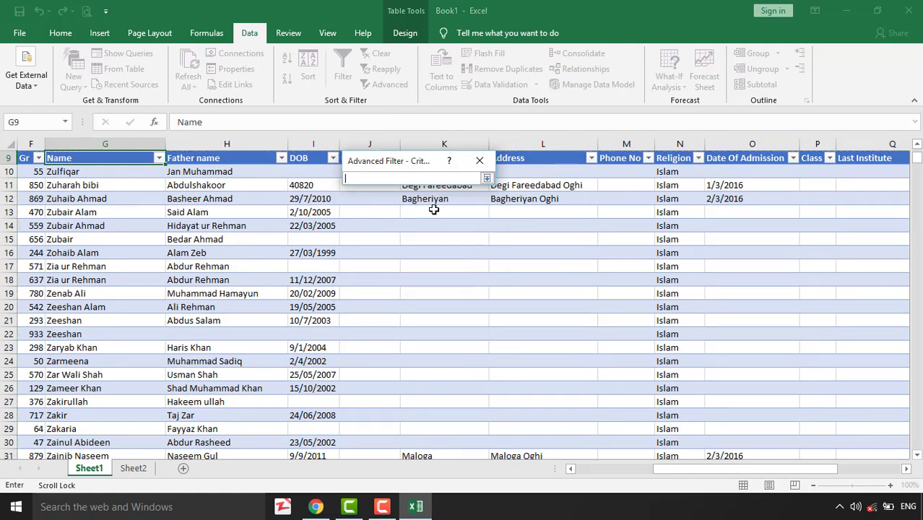
left_click(662, 186)
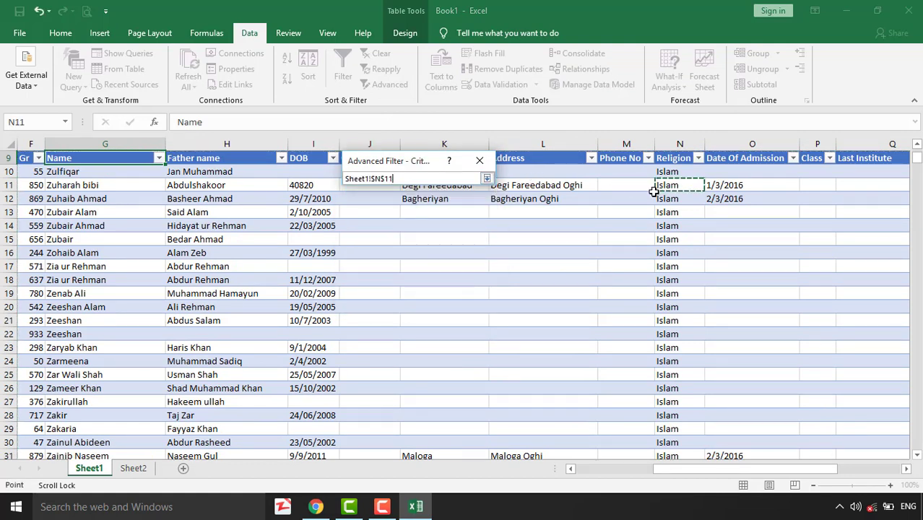
left_click(487, 177)
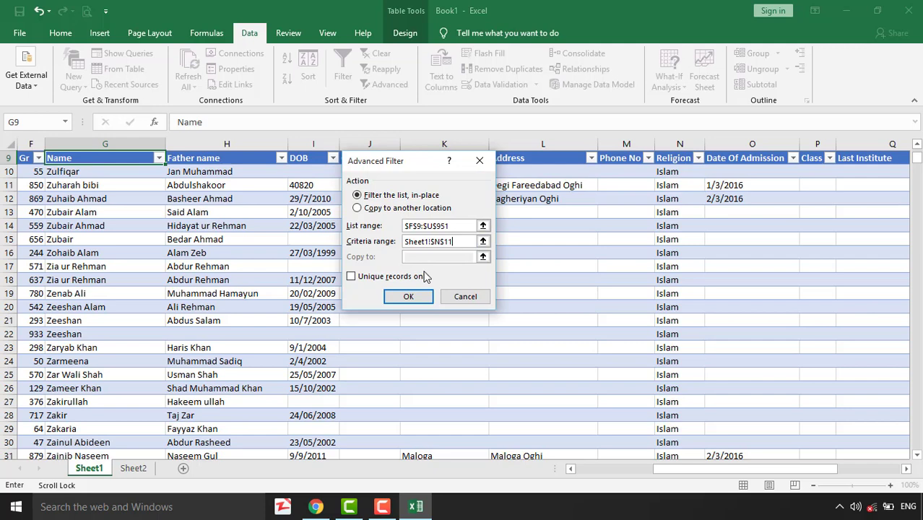
left_click(374, 279)
left_click(408, 299)
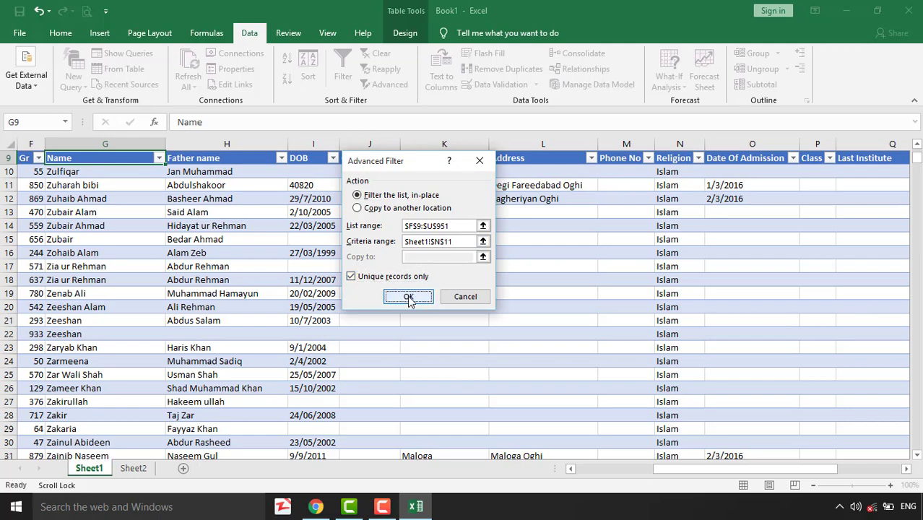
left_click(615, 252)
scroll(417, 279, "up", 3)
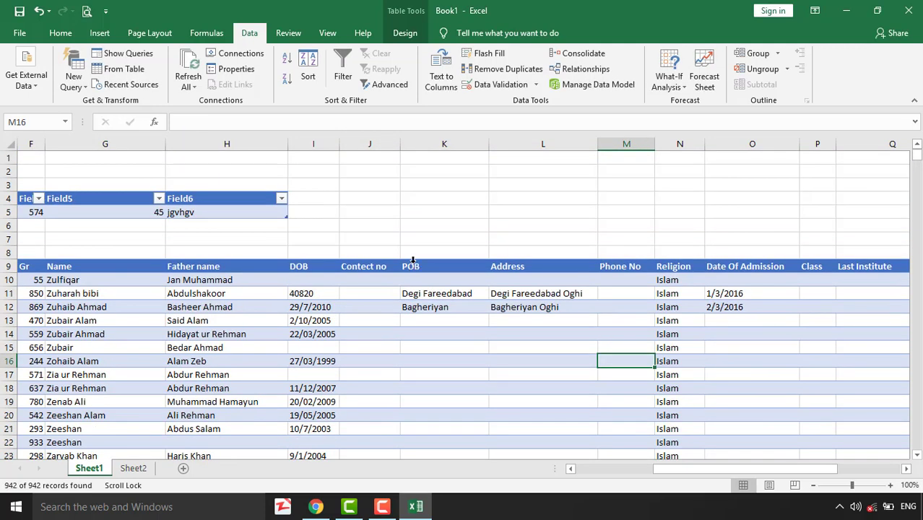
scroll(412, 260, "down", 3)
left_click_drag(405, 255, 399, 255)
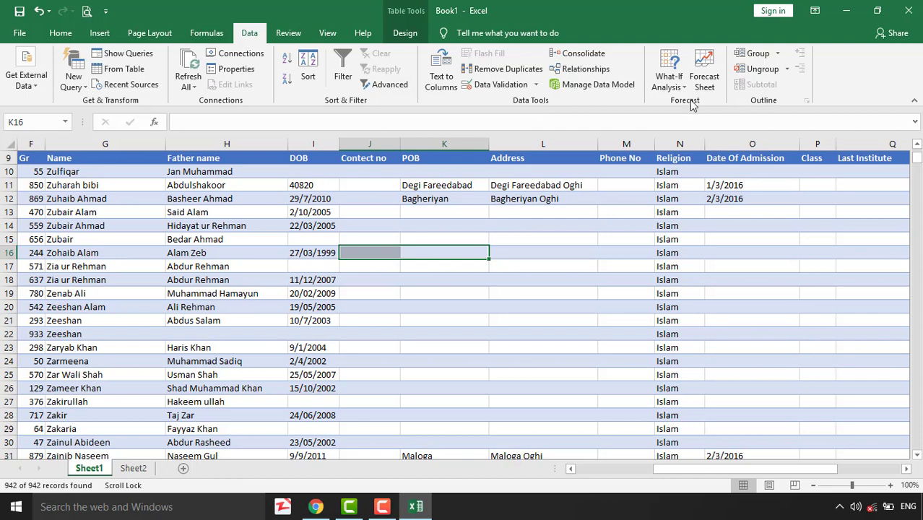
left_click(429, 268)
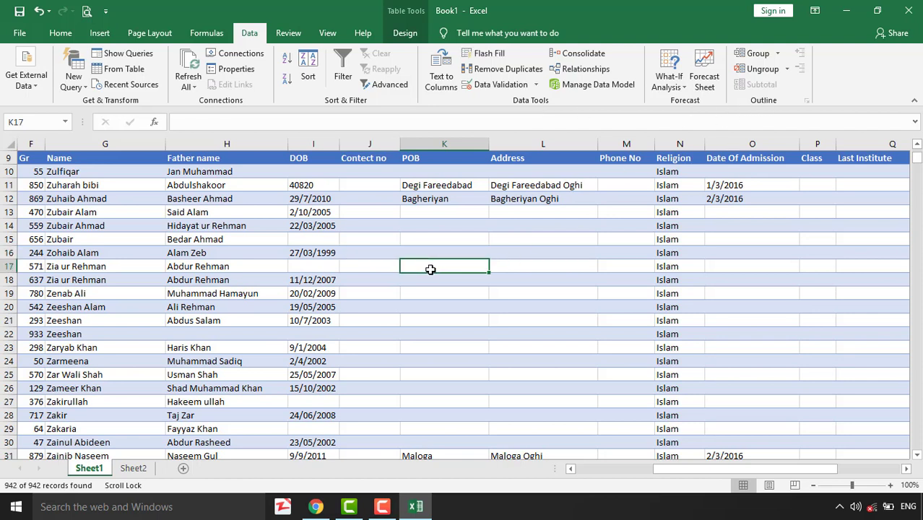